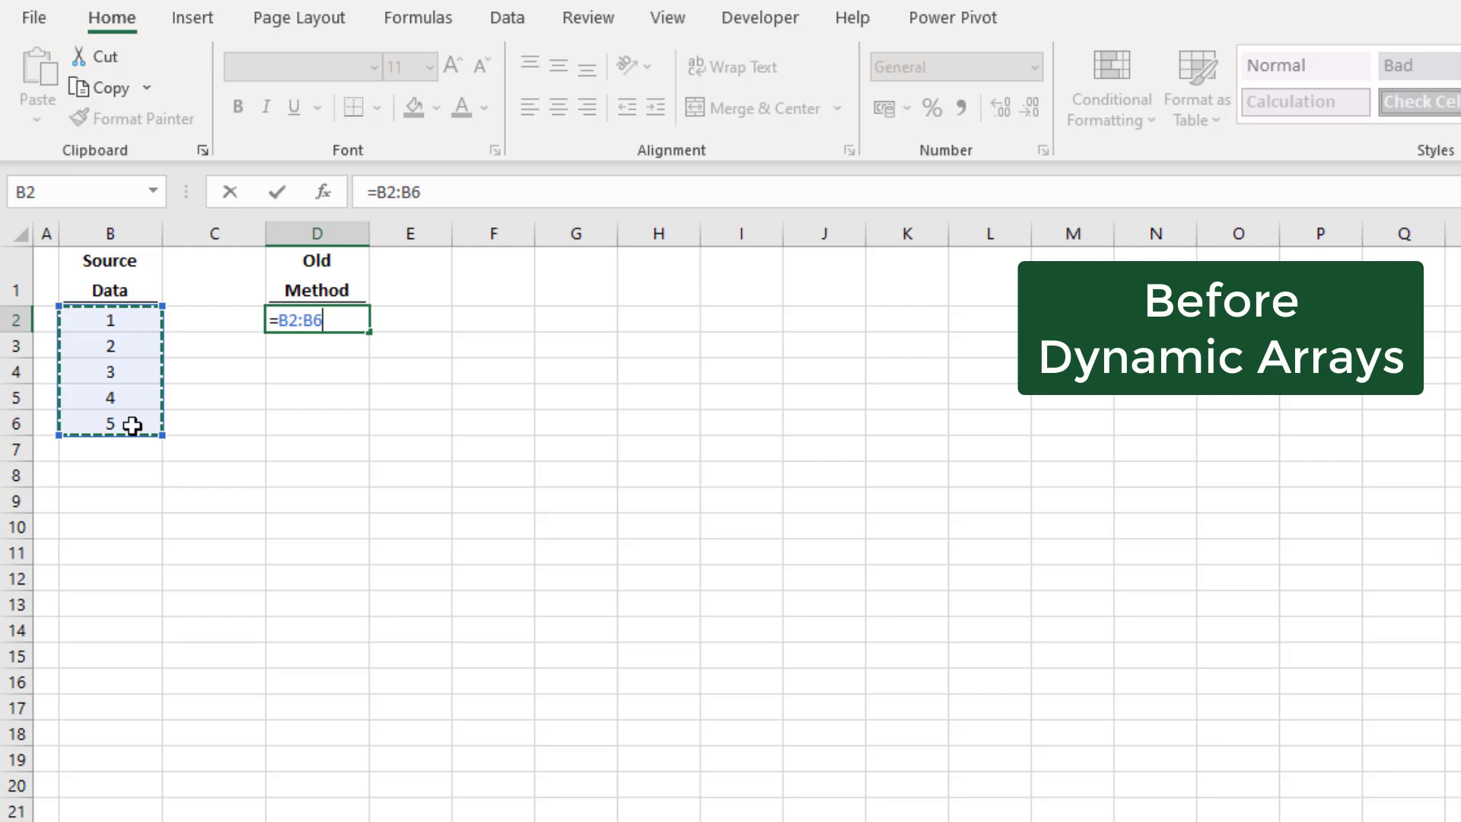
Enter the range formula =B2:B6 in cell D2 and again in cell D7 of the Old Method column.
key(Return)
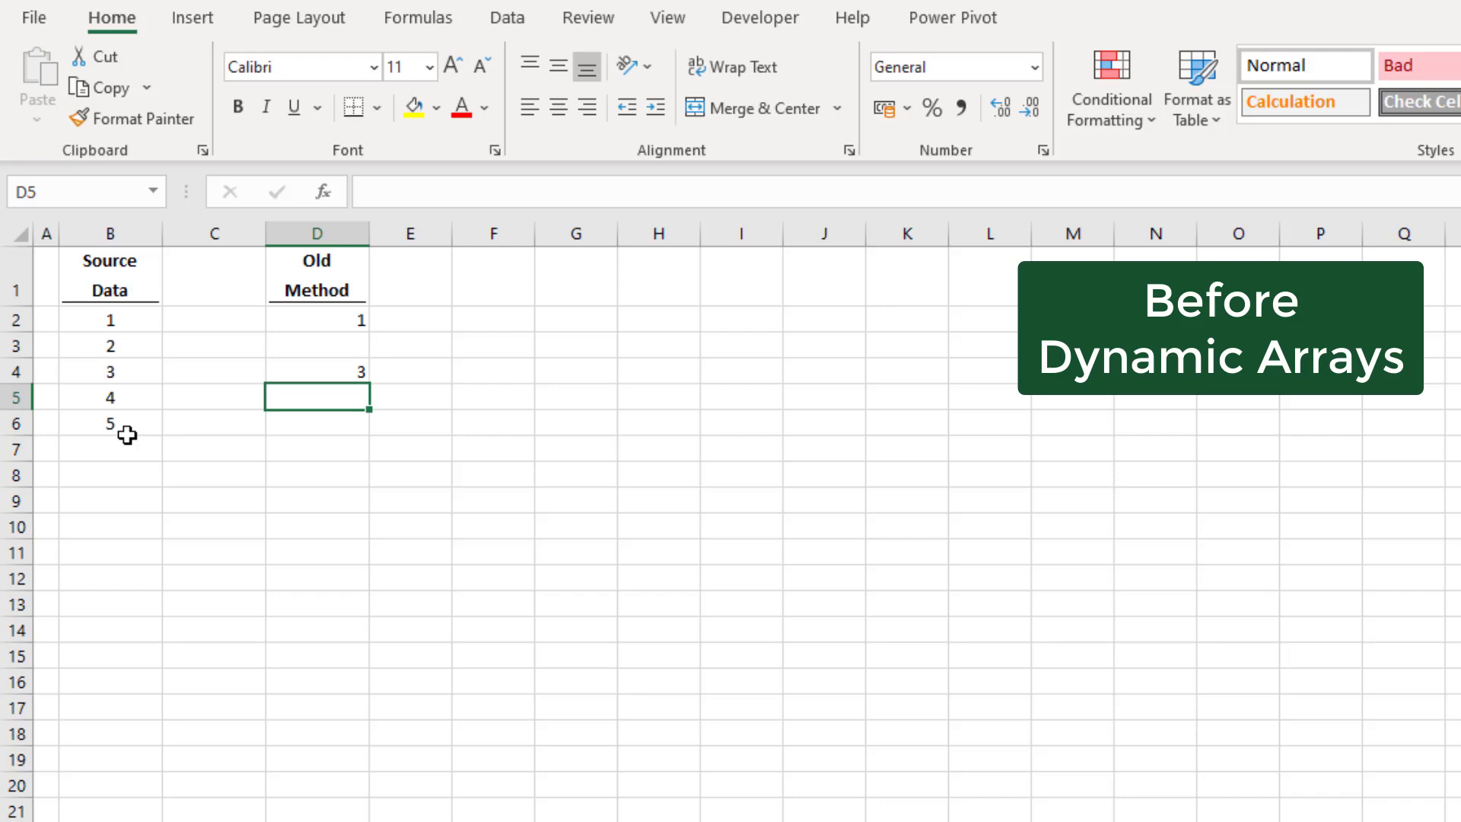
key(Down)
key(Down)
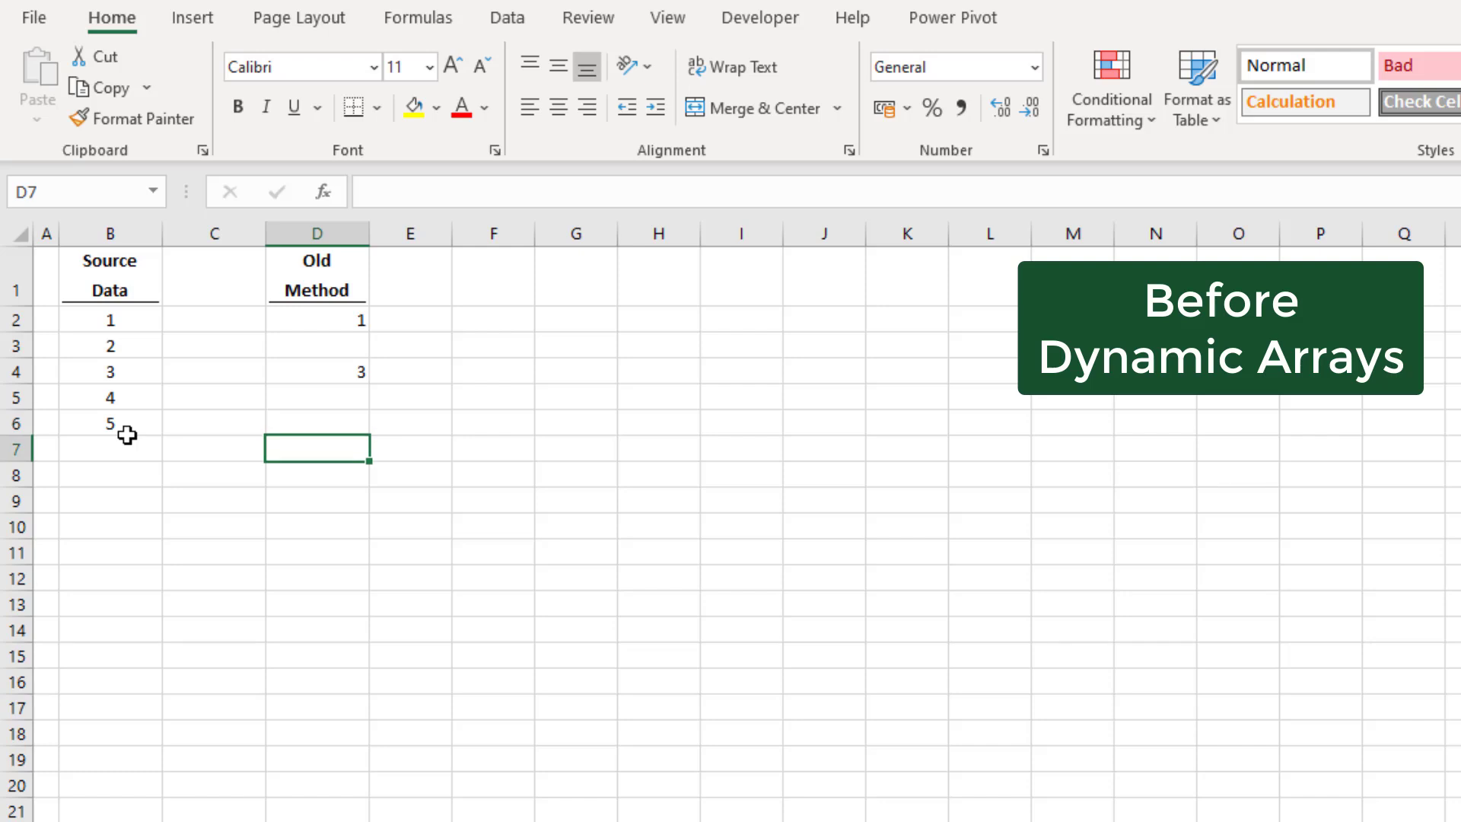
text(=)
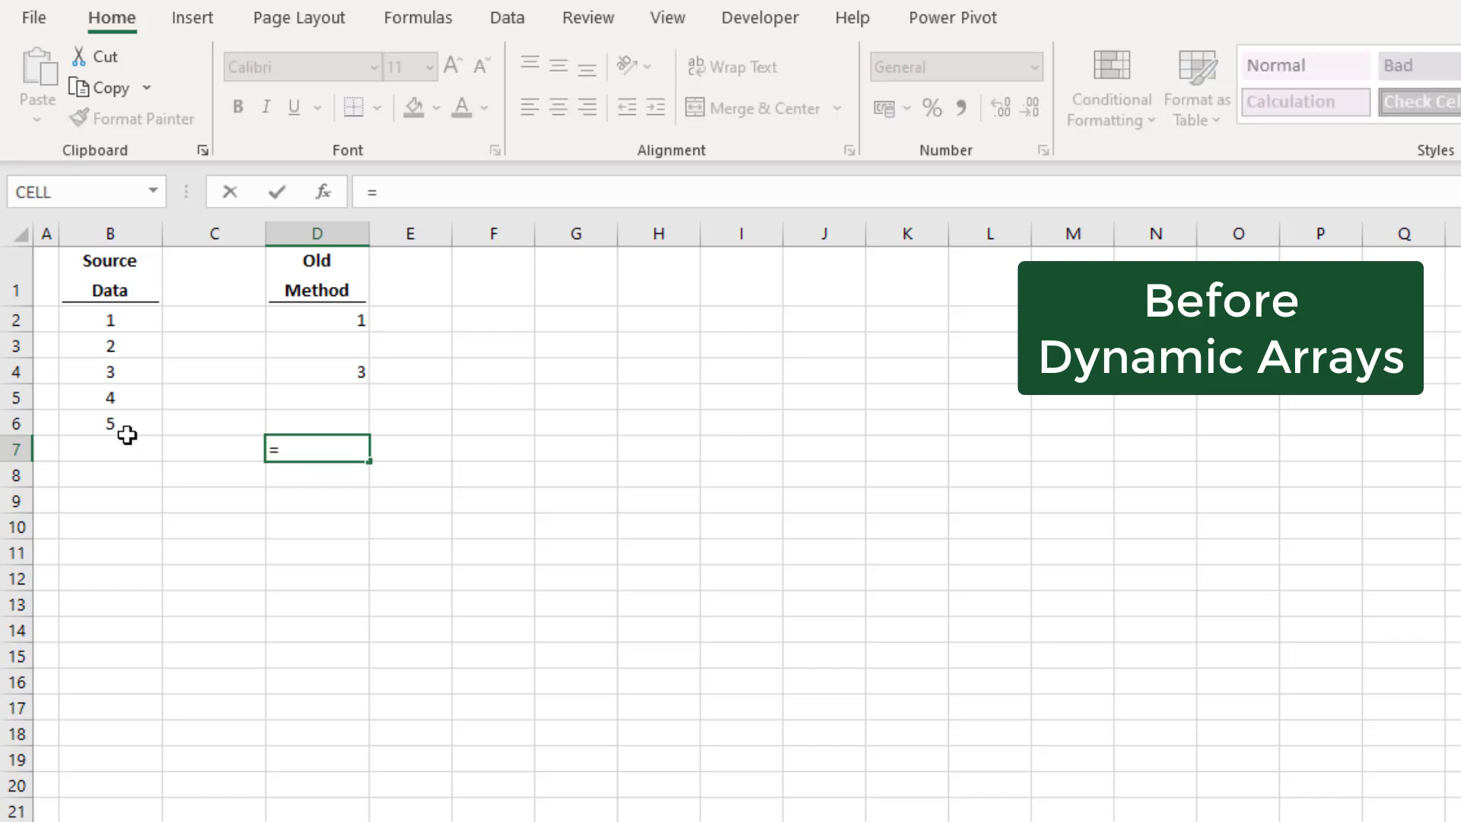
drag(124, 312, 125, 421)
key(Return)
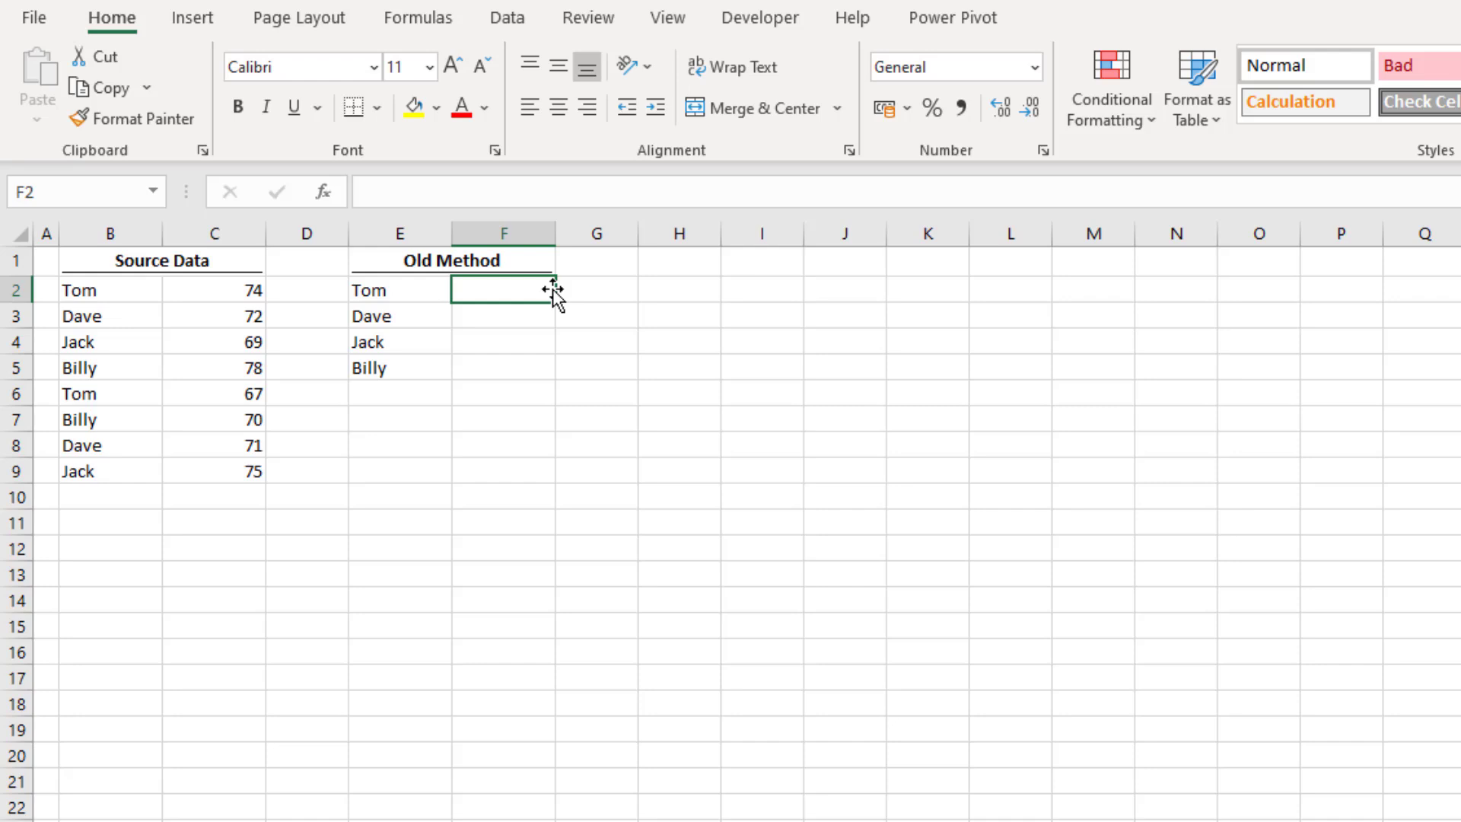
Enter =SUMIFS(C2:C9,B2:B9,E2) in cell F2 to total the source values for the name in E2.
text(=SU)
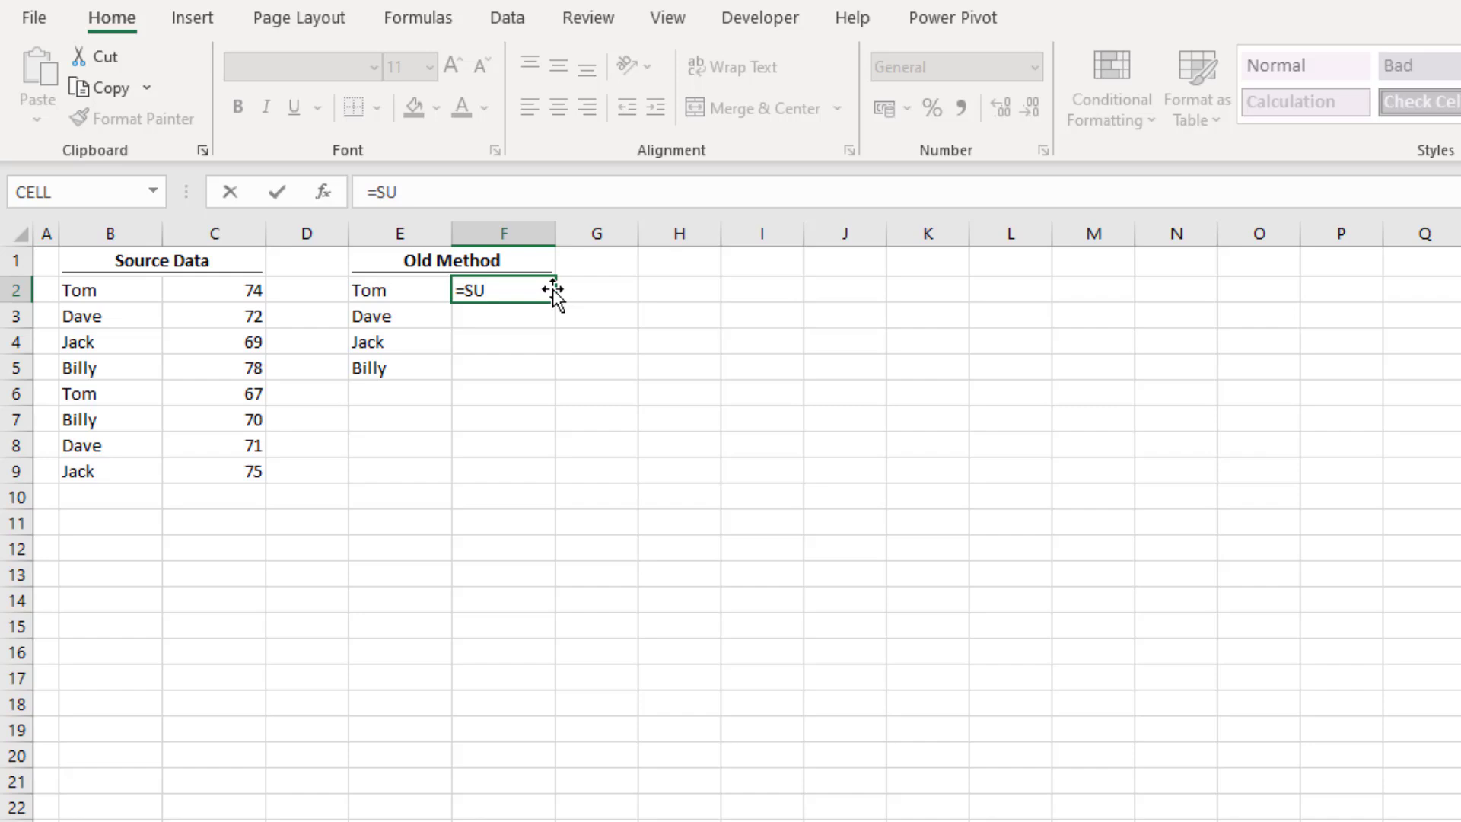
text(MIFS()
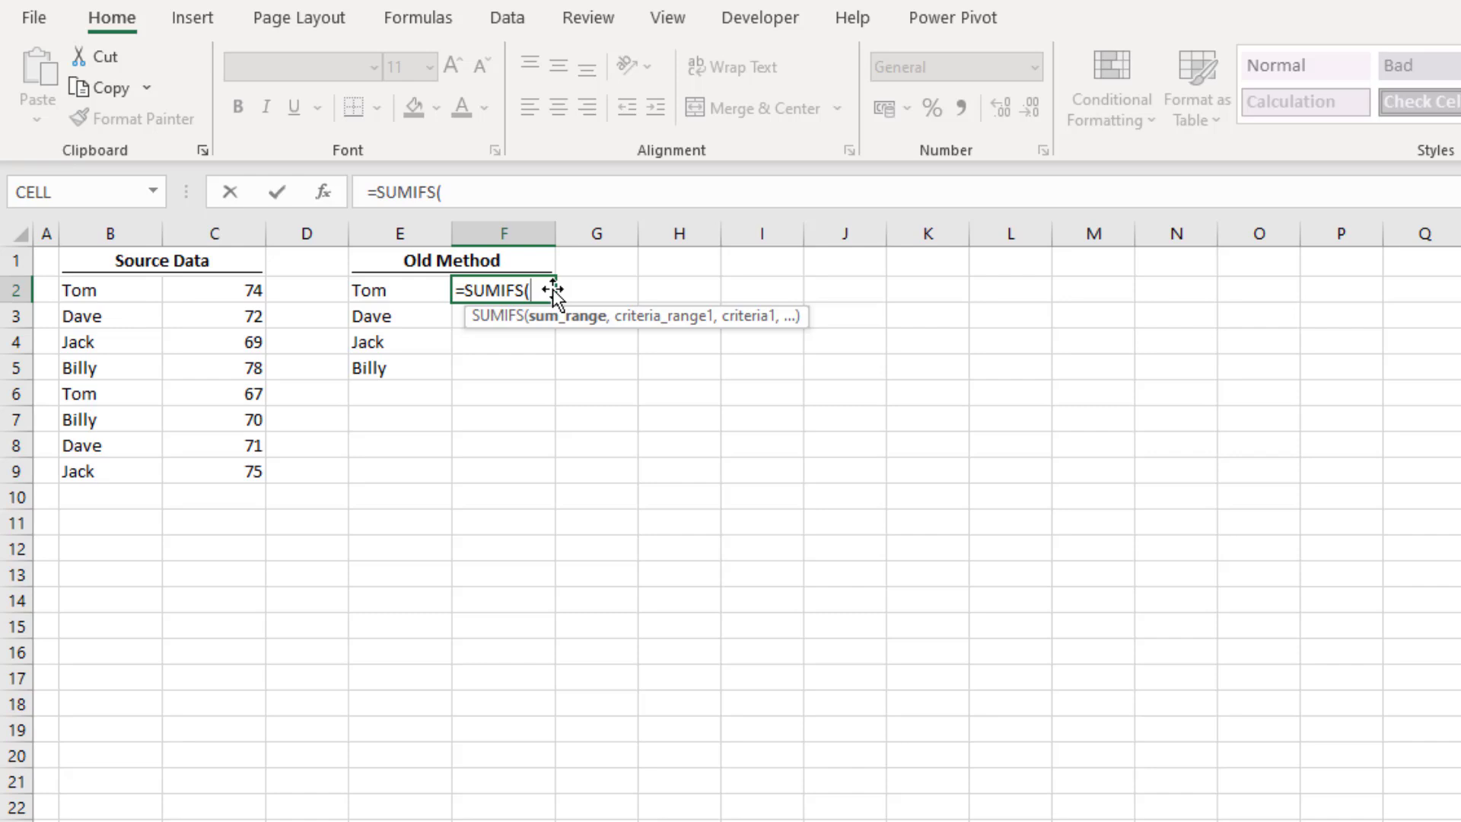
drag(237, 293, 222, 472)
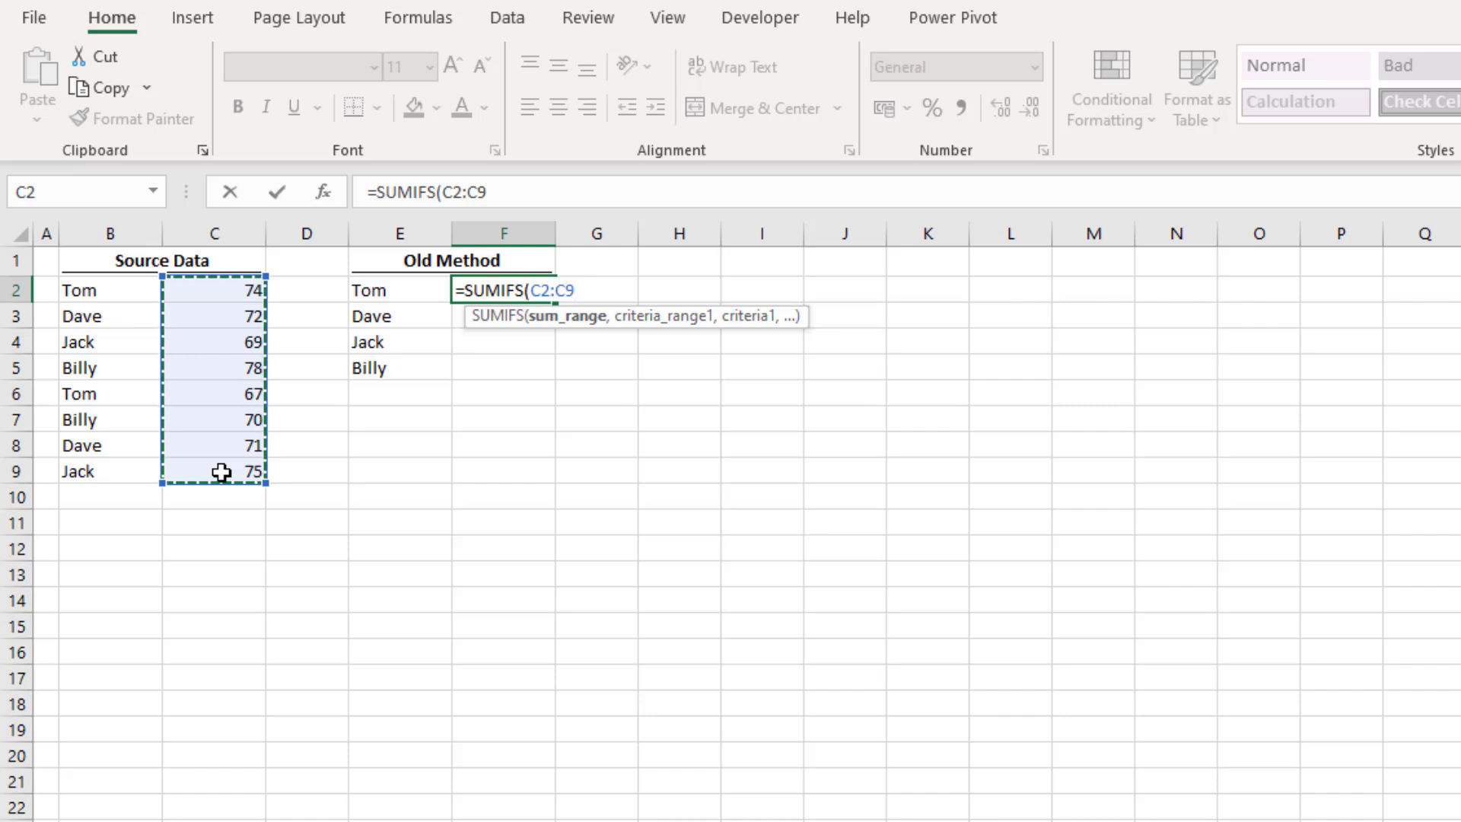
text(,)
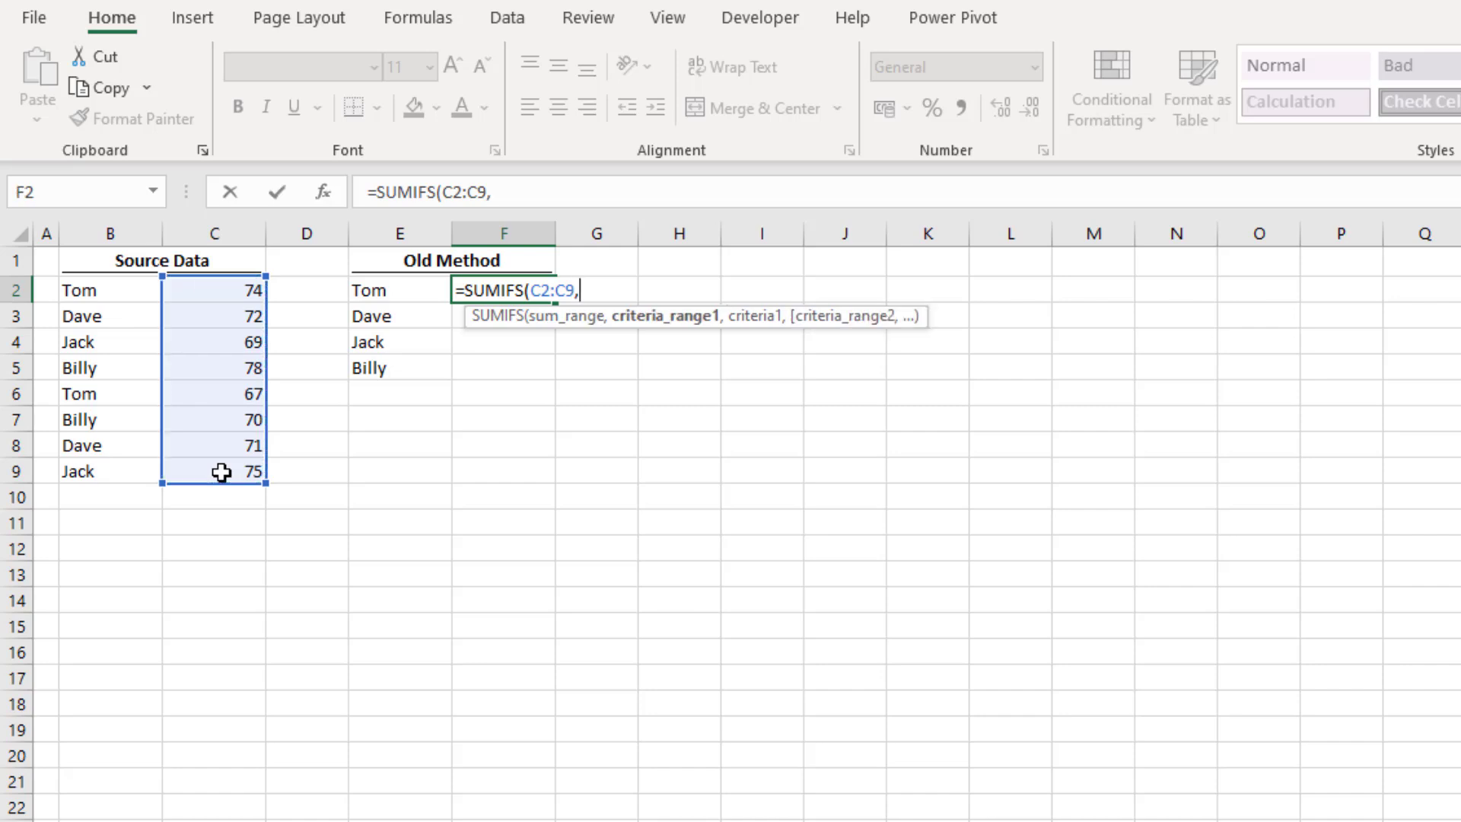
click(117, 291)
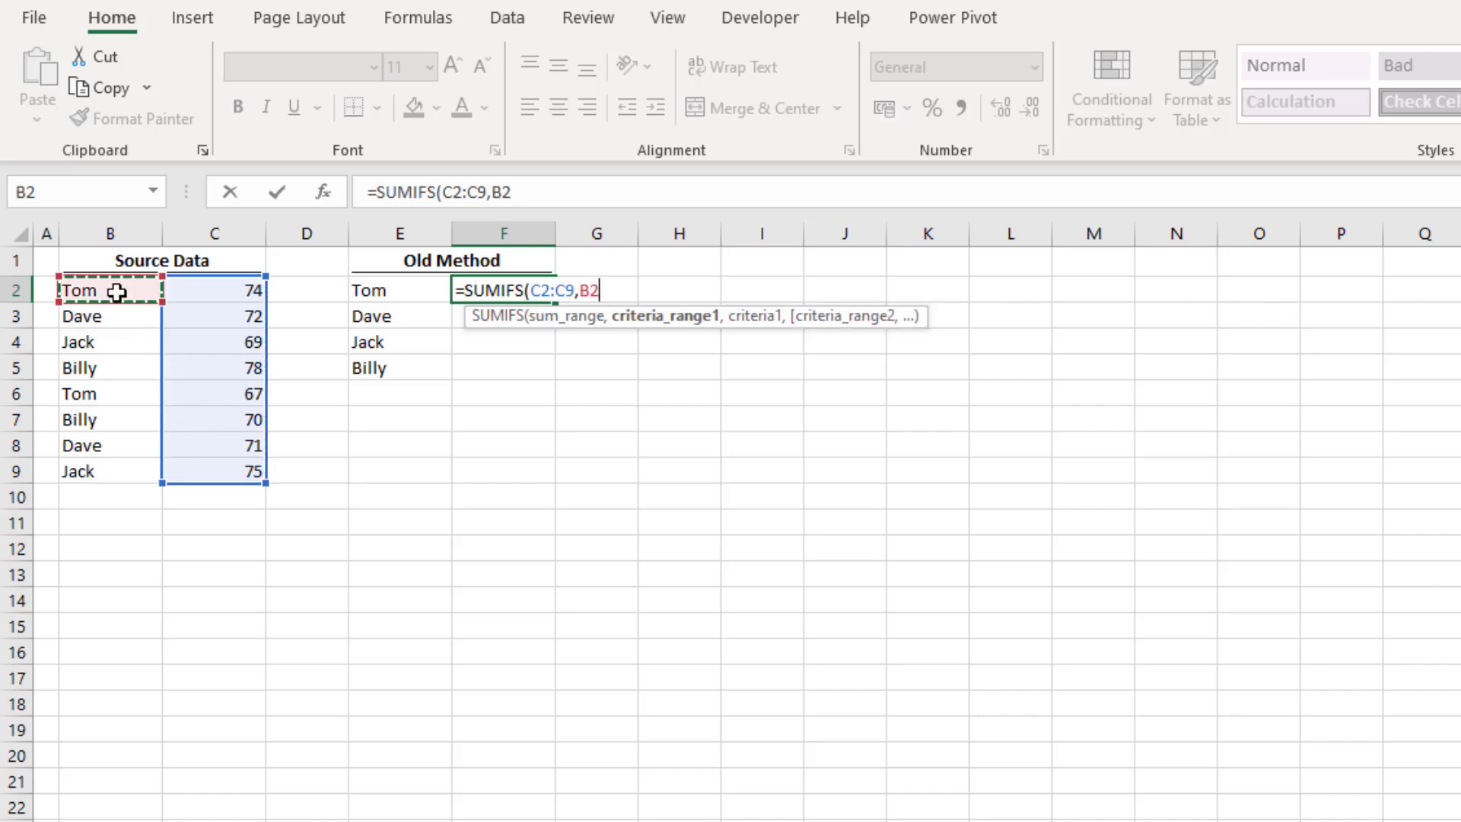
drag(116, 291, 90, 471)
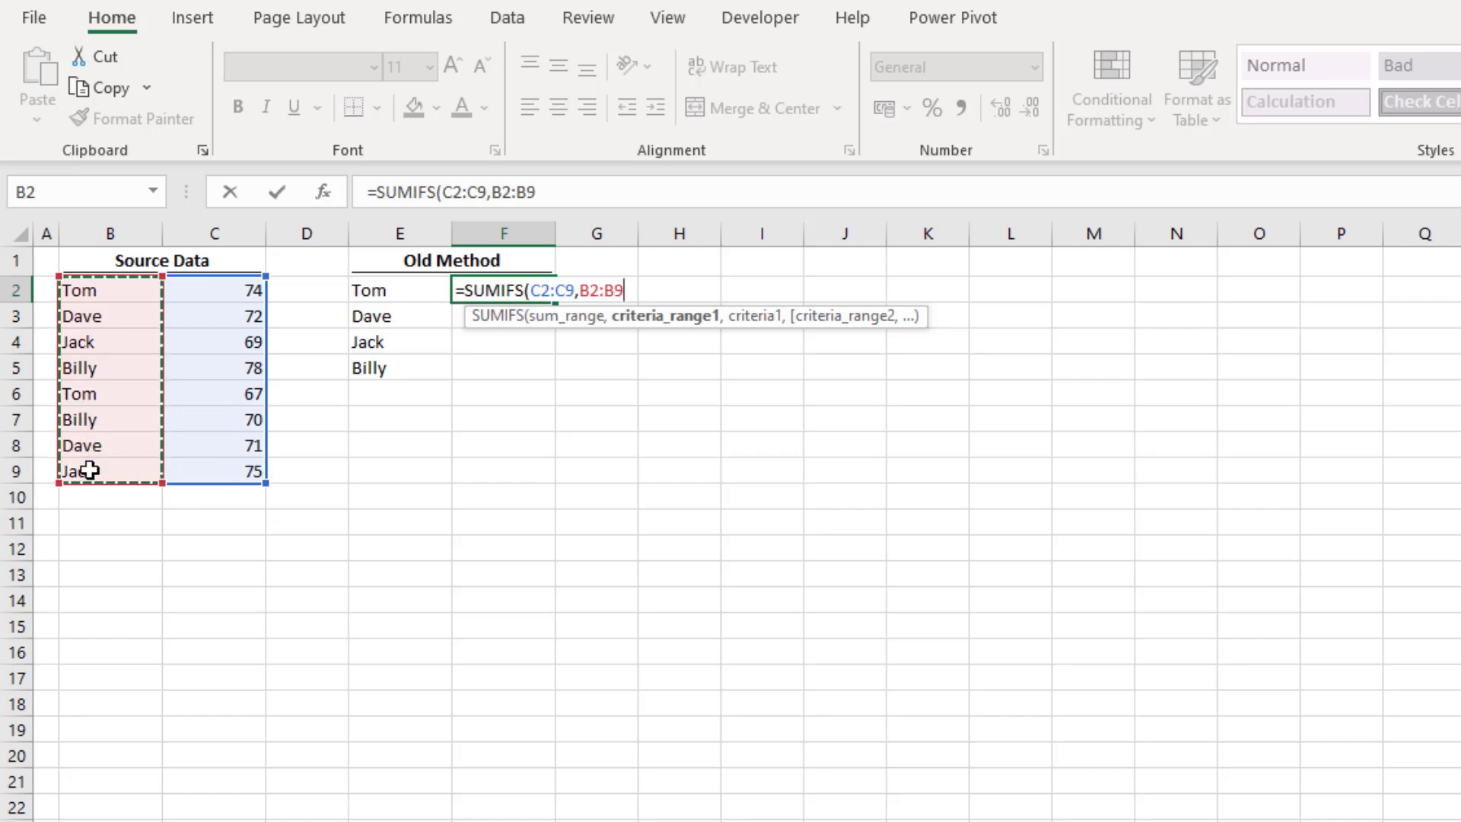
text(,)
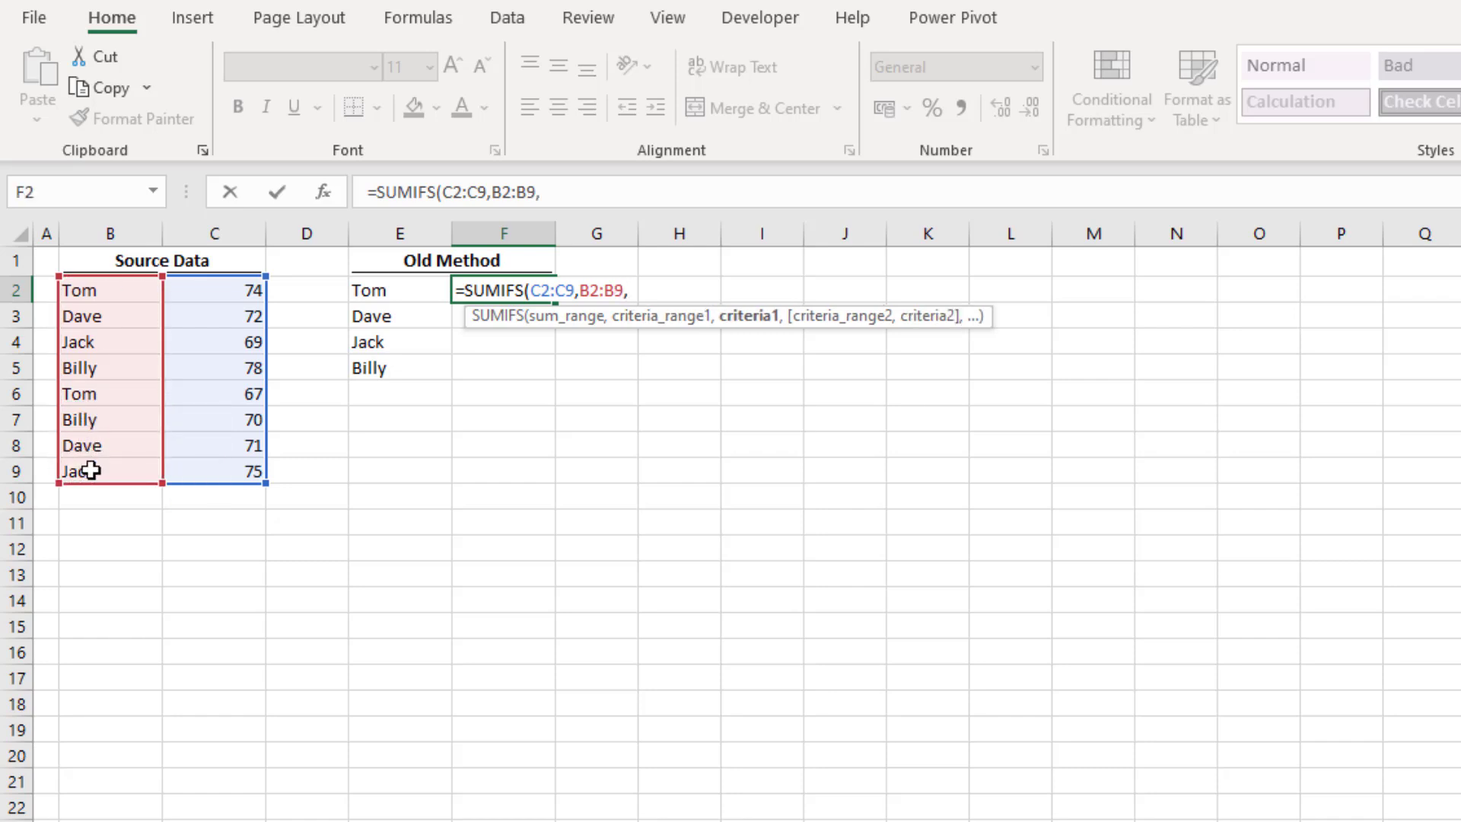
click(391, 290)
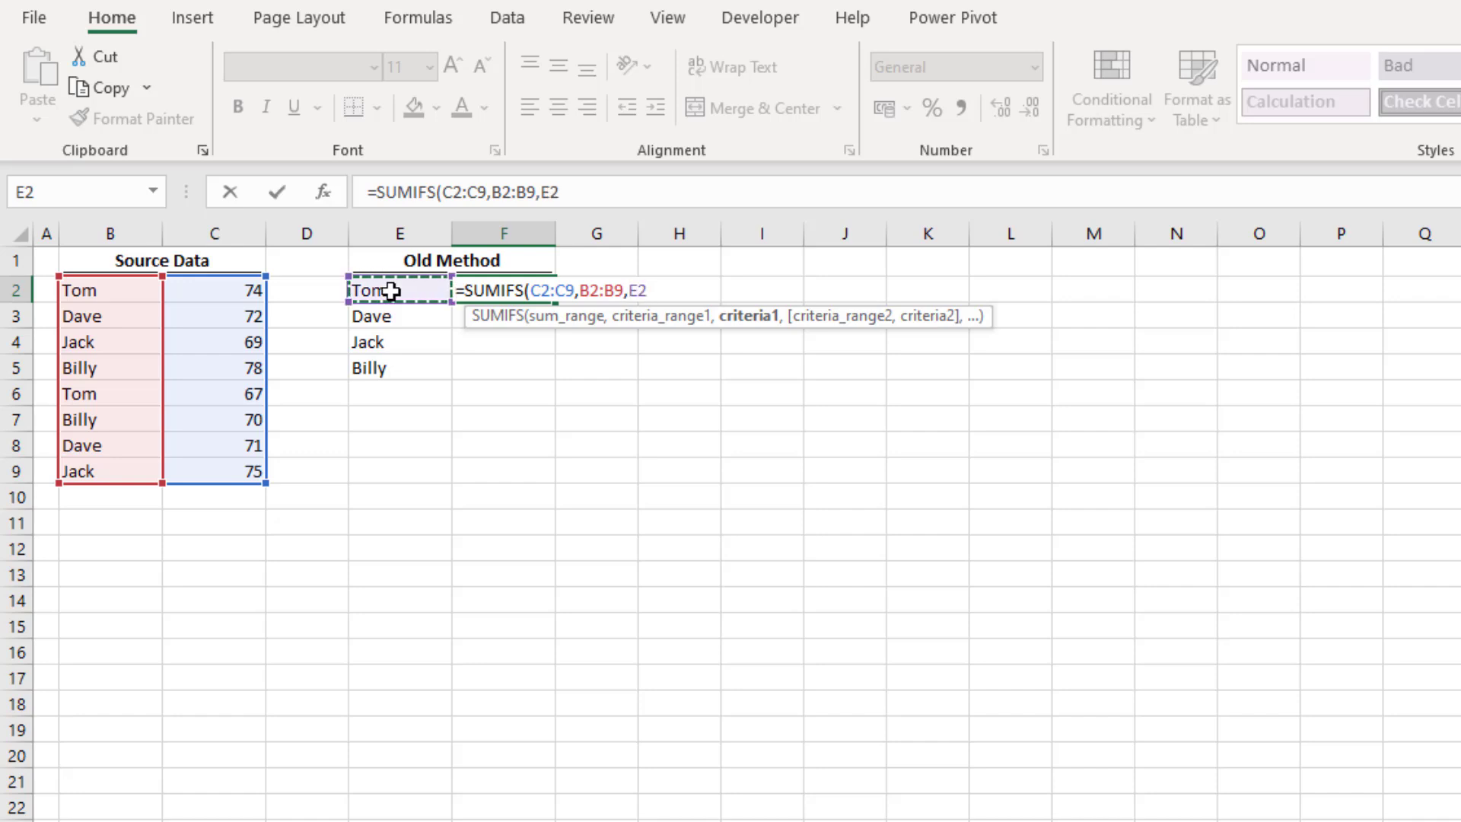
text())
key(Return)
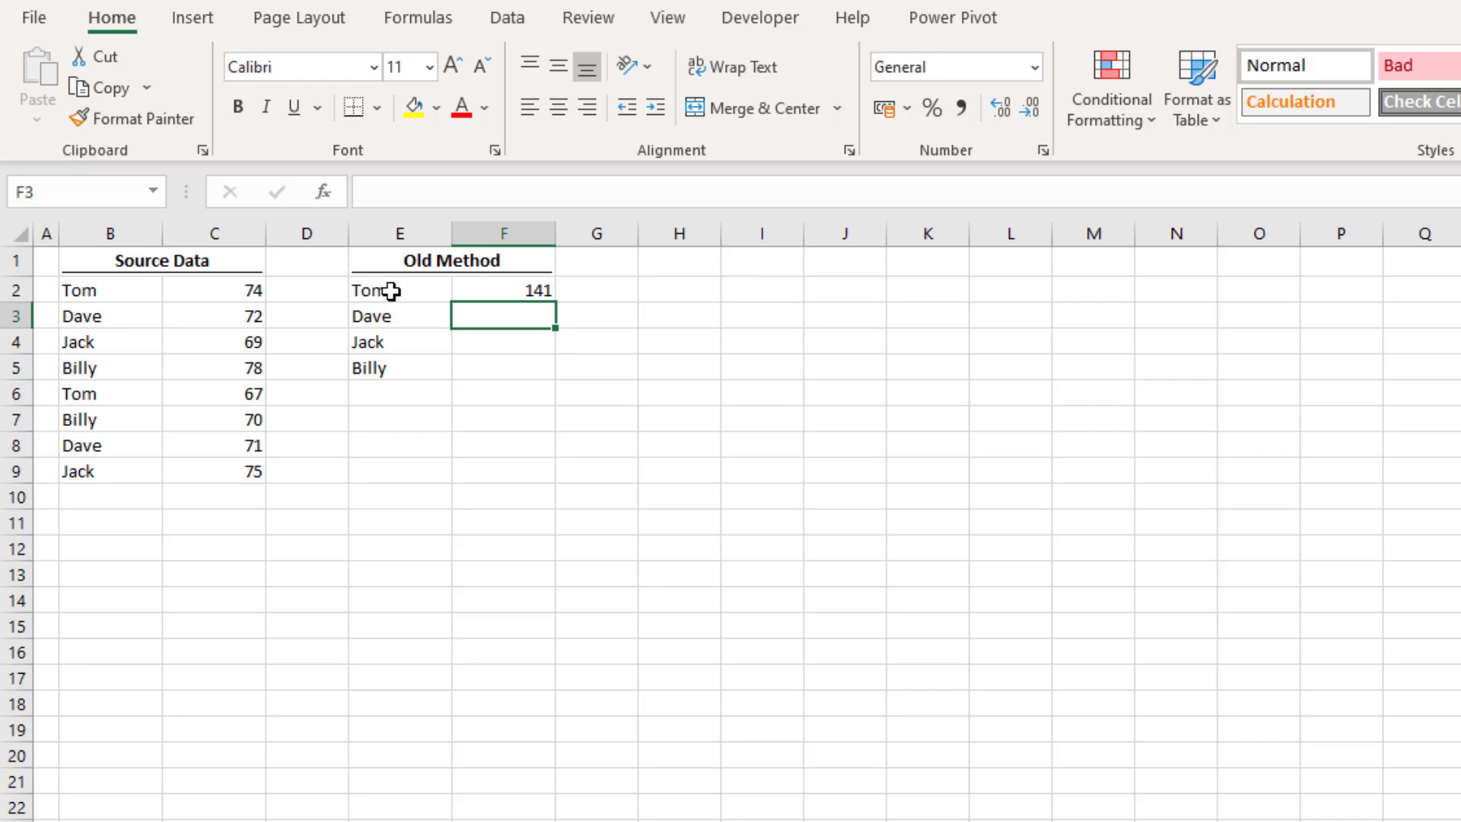
Make the C2:C9 and B2:B9 references in F2's SUMIFS formula absolute and fill the formula down to F5.
click(517, 288)
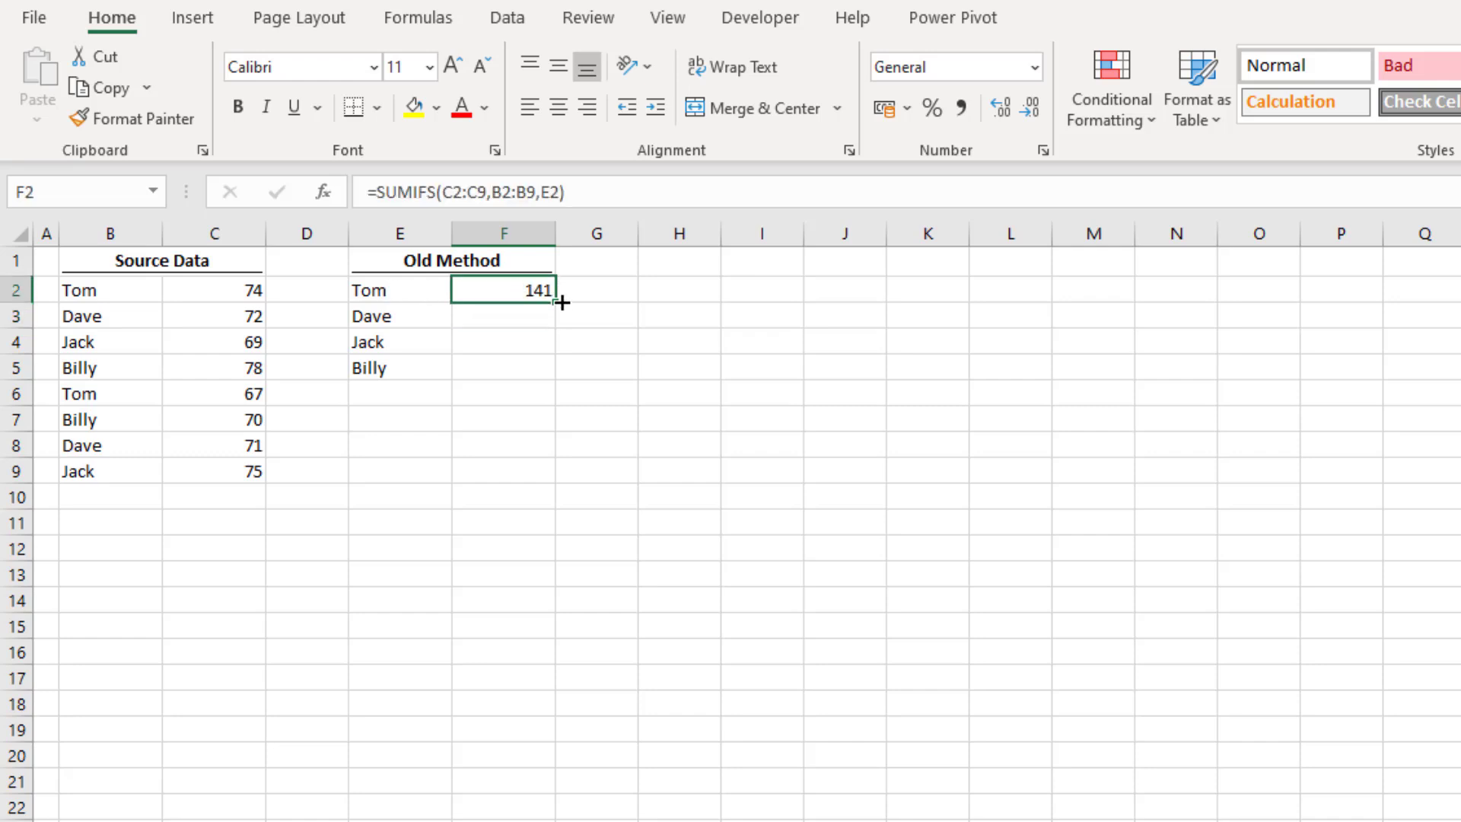
click(467, 194)
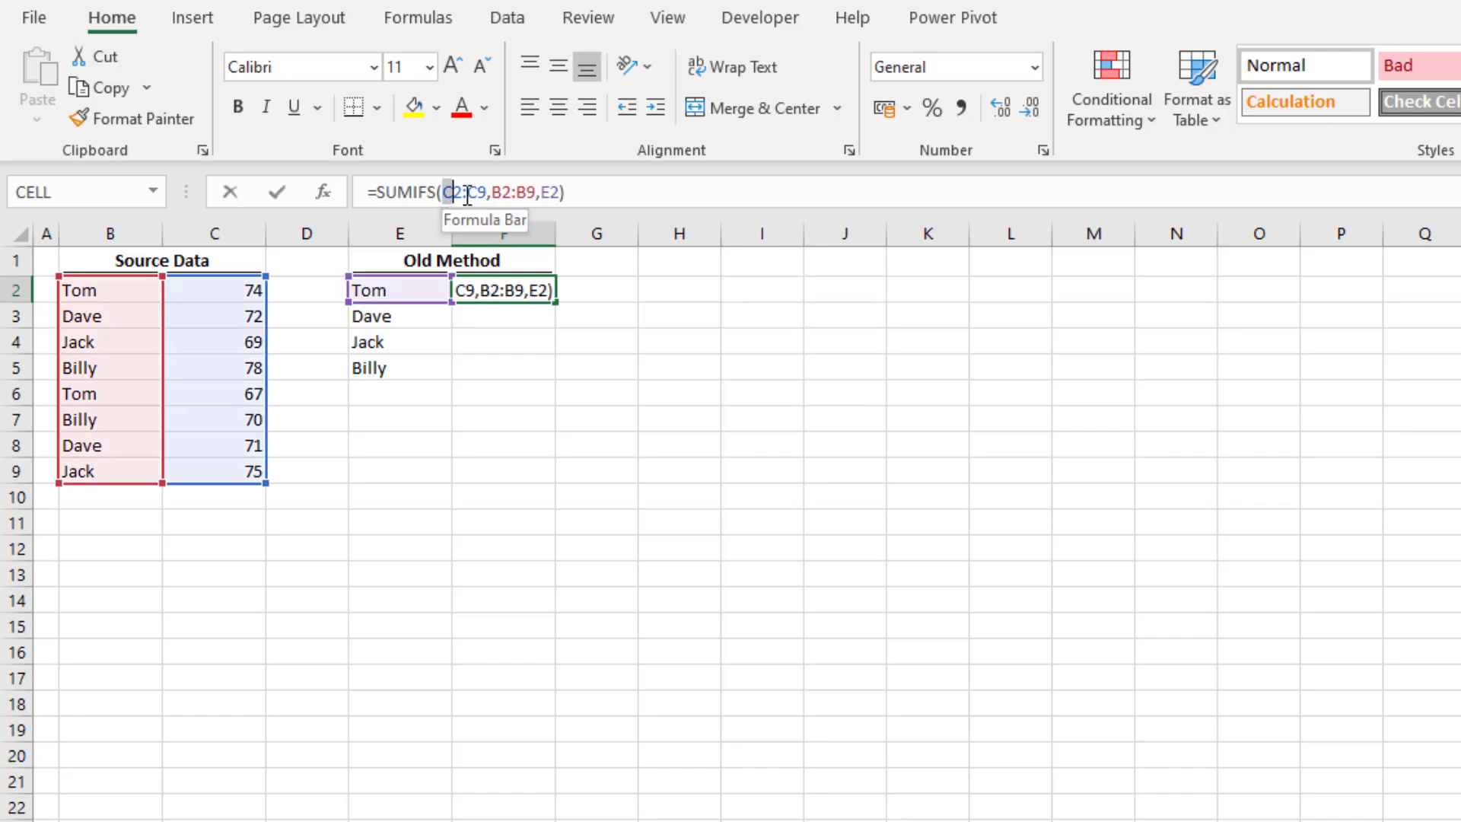
drag(467, 194, 539, 196)
key(F4)
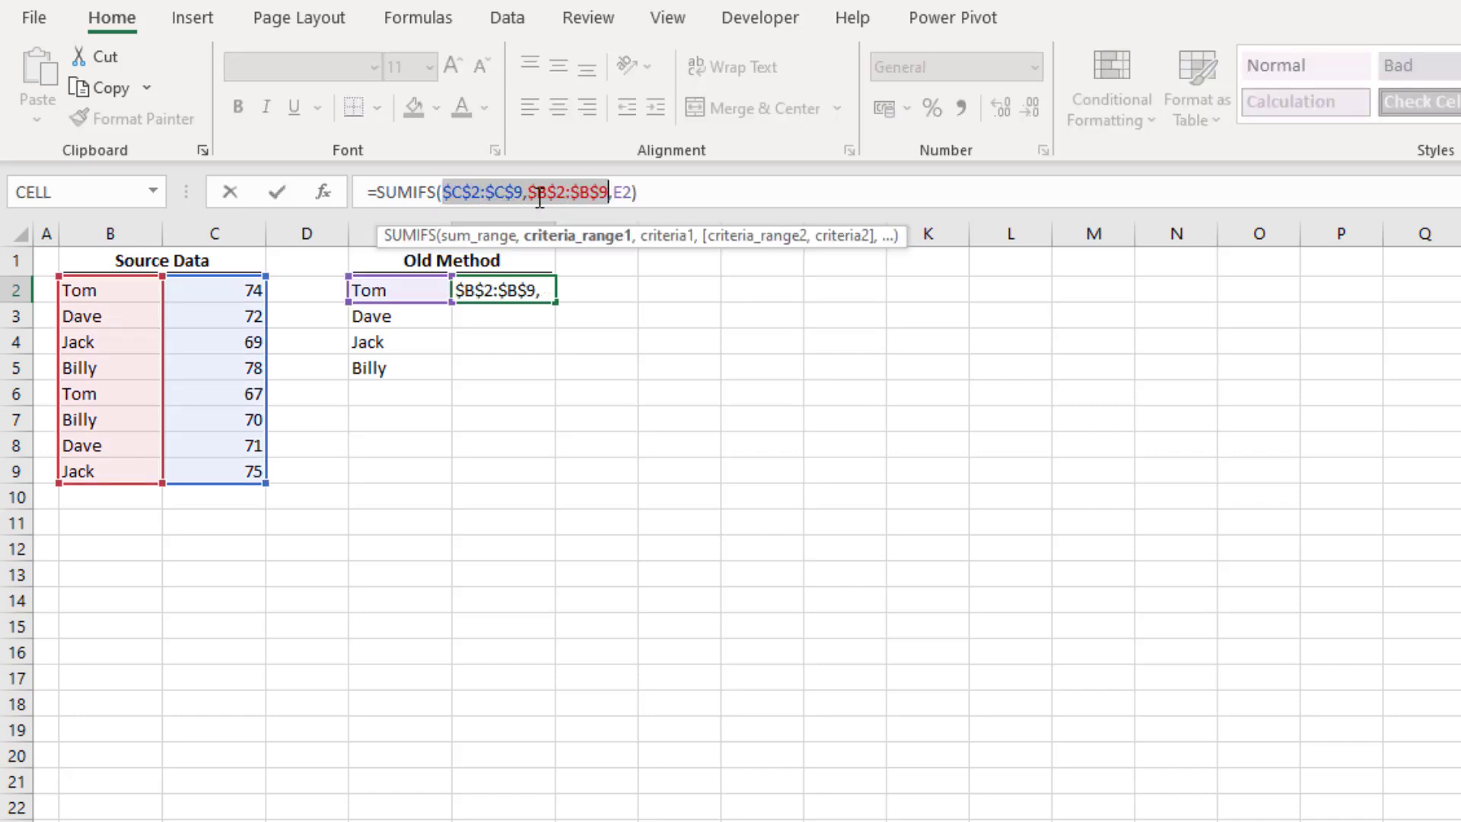
click(530, 286)
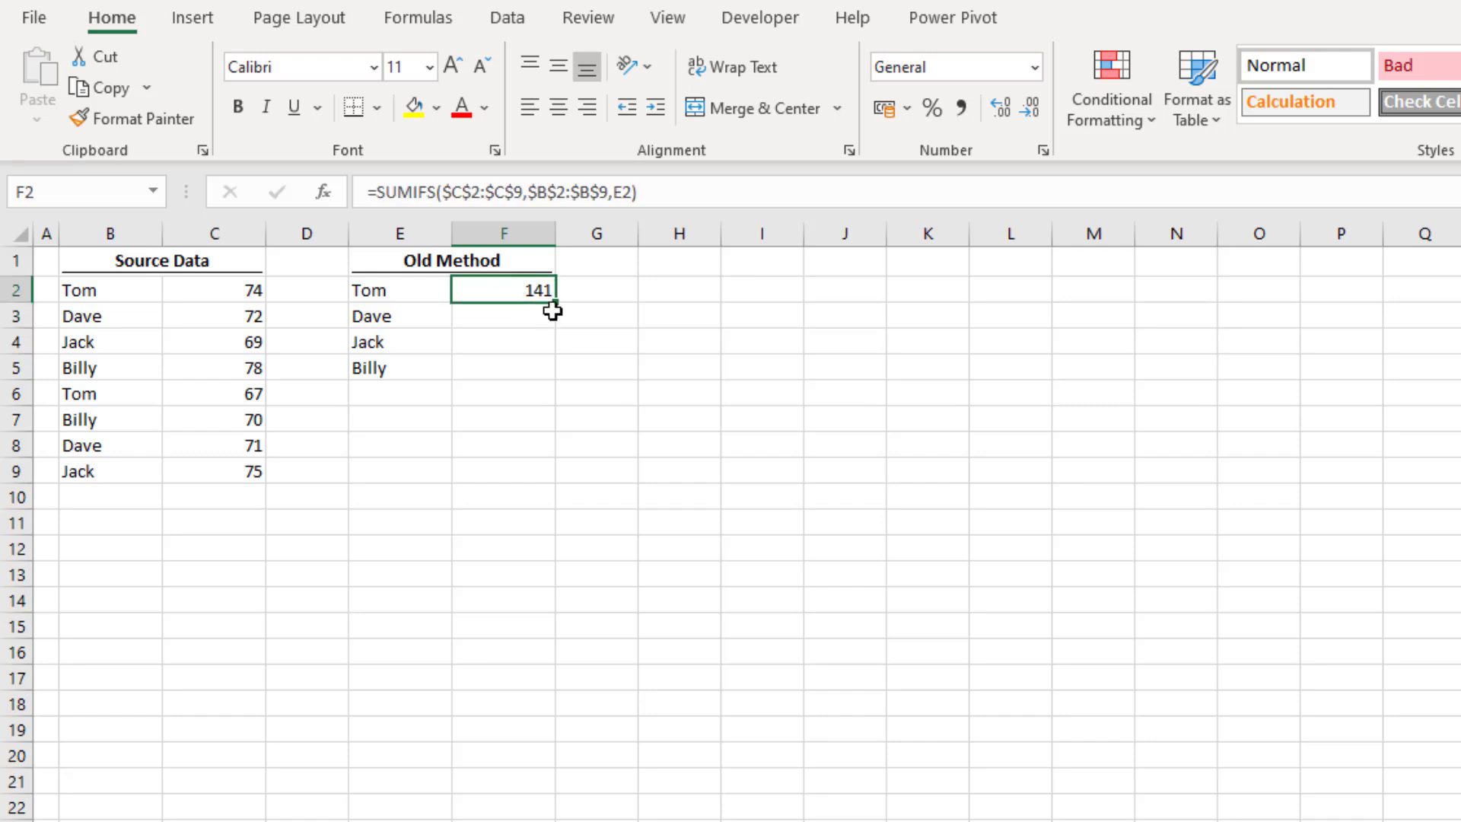
drag(556, 303, 550, 377)
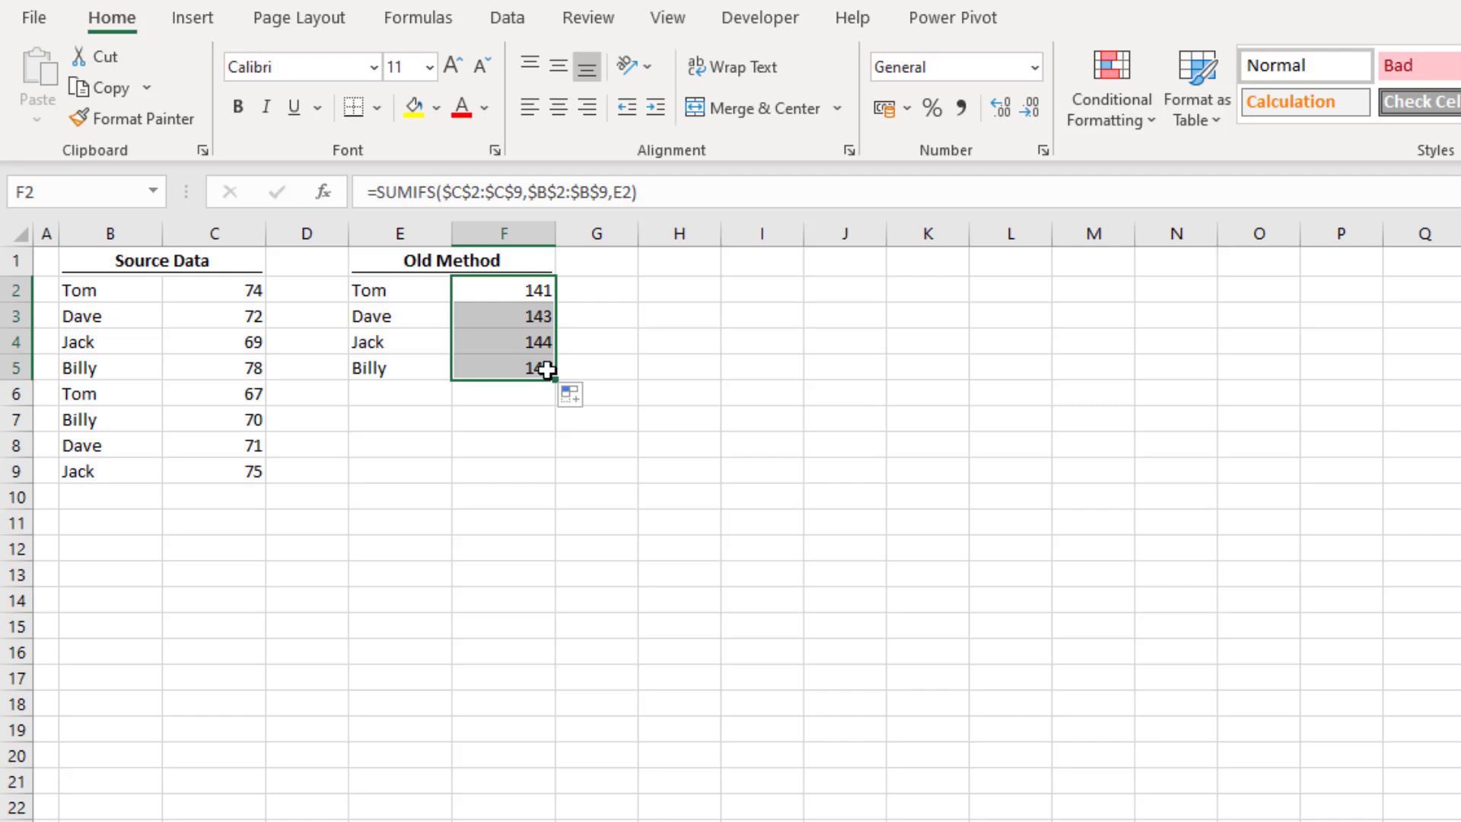
Clear the copied SUMIFS formulas from cells F3:F5.
drag(535, 315, 535, 372)
right_click(535, 372)
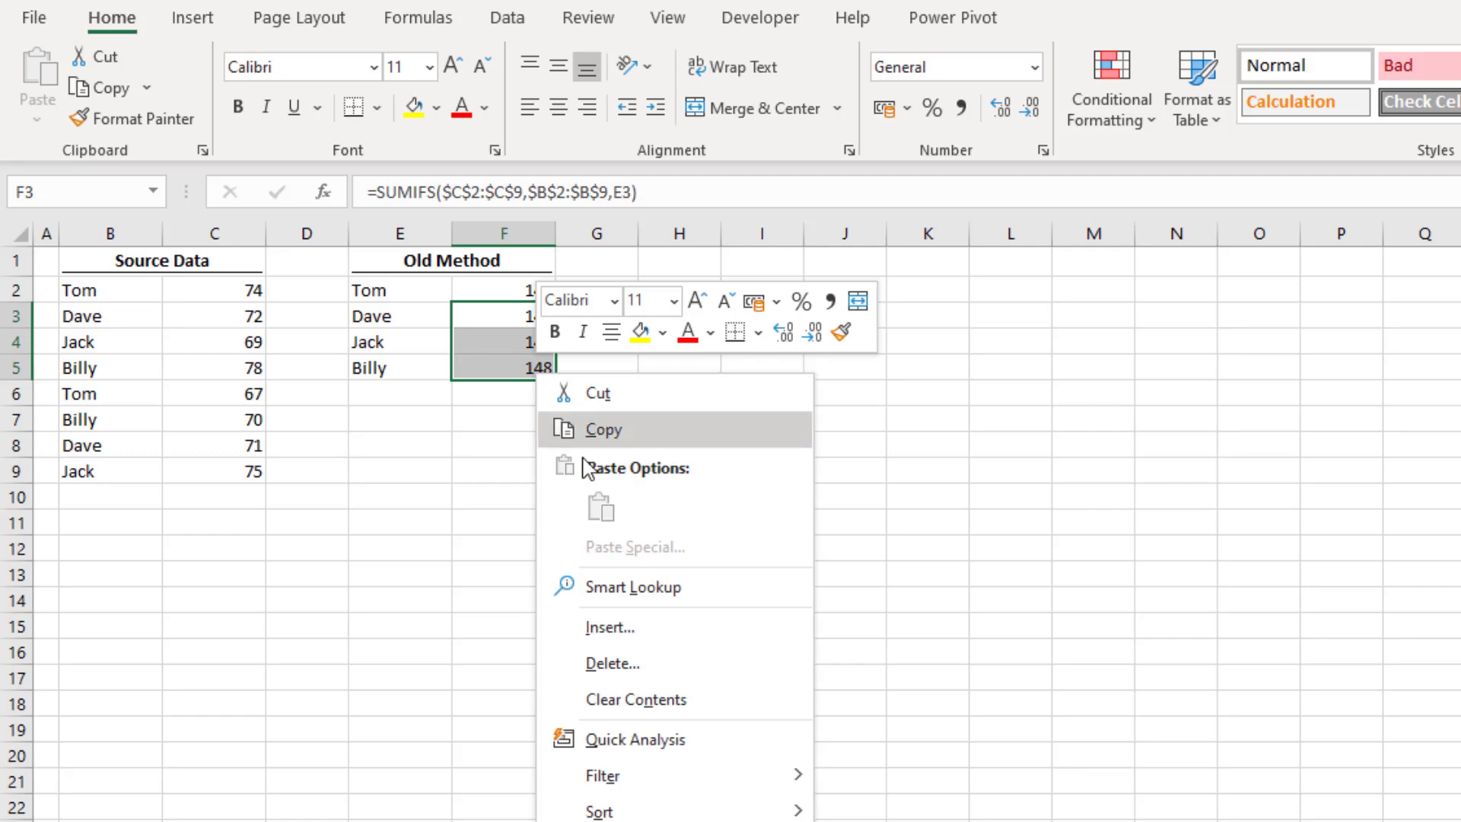
click(673, 698)
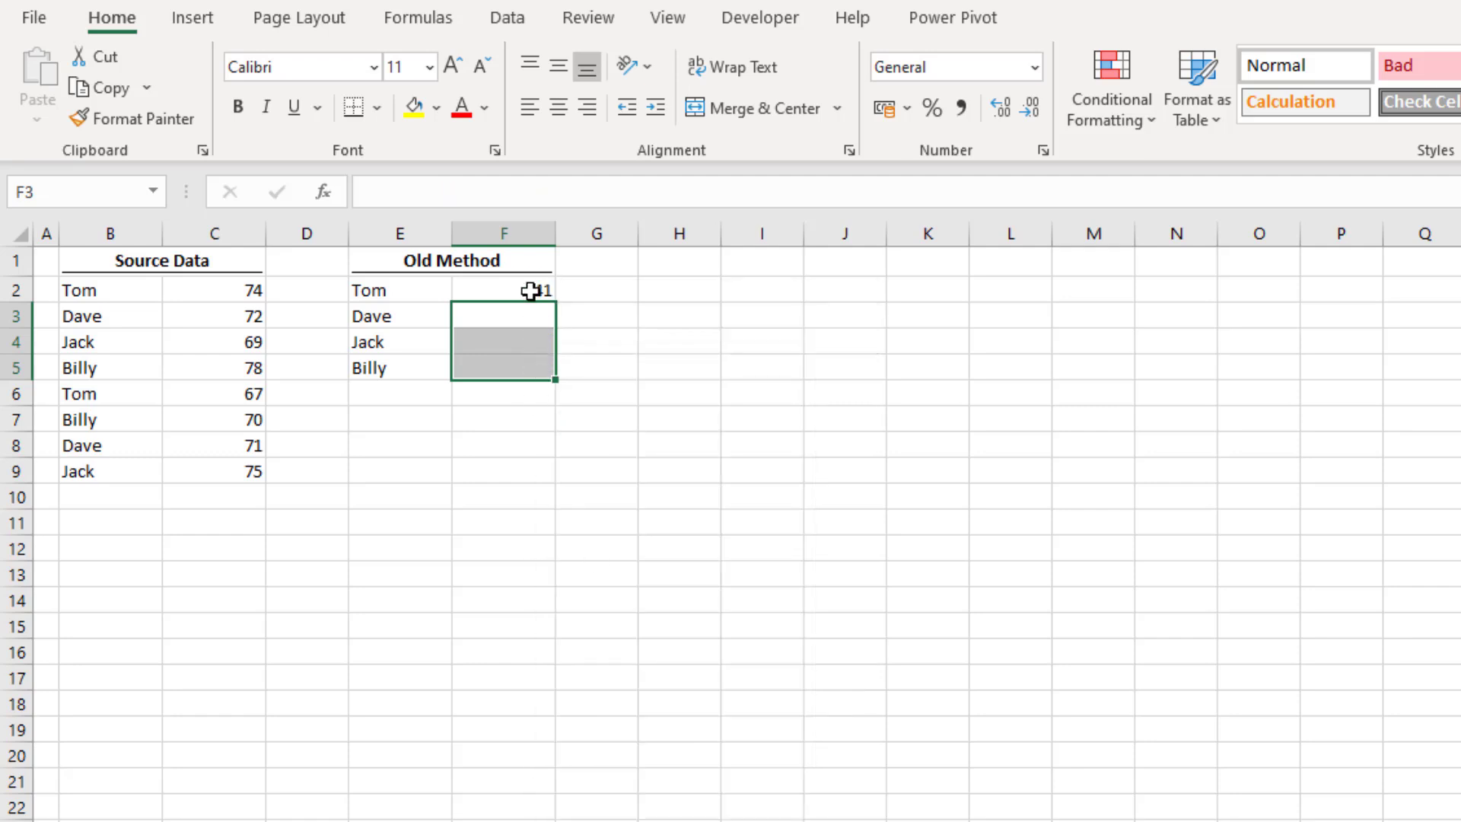
Extend the criteria reference in F2's SUMIFS formula to E2:E5 so that one formula covers all four names.
click(532, 290)
click(634, 191)
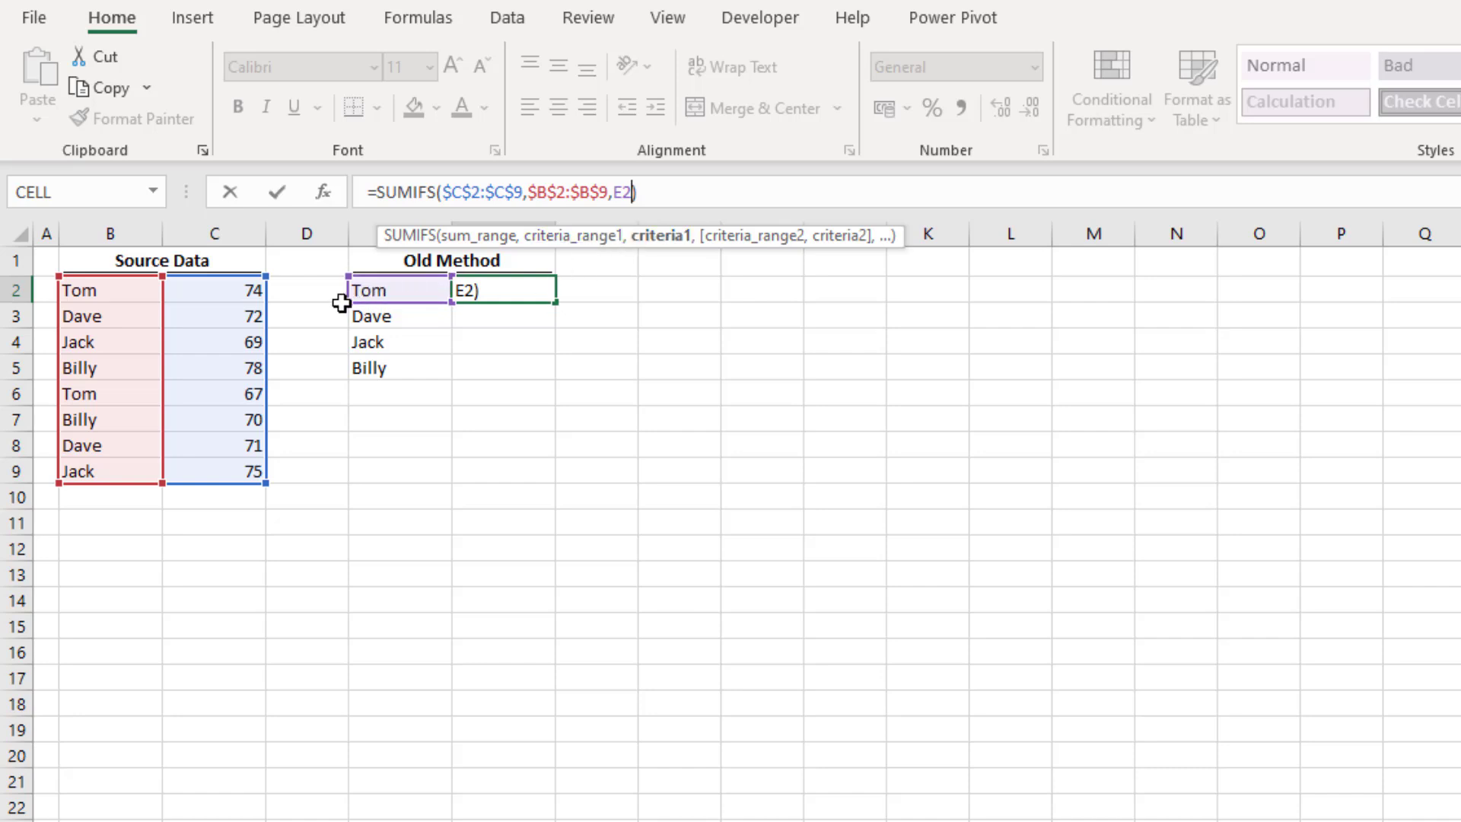
drag(349, 302, 349, 378)
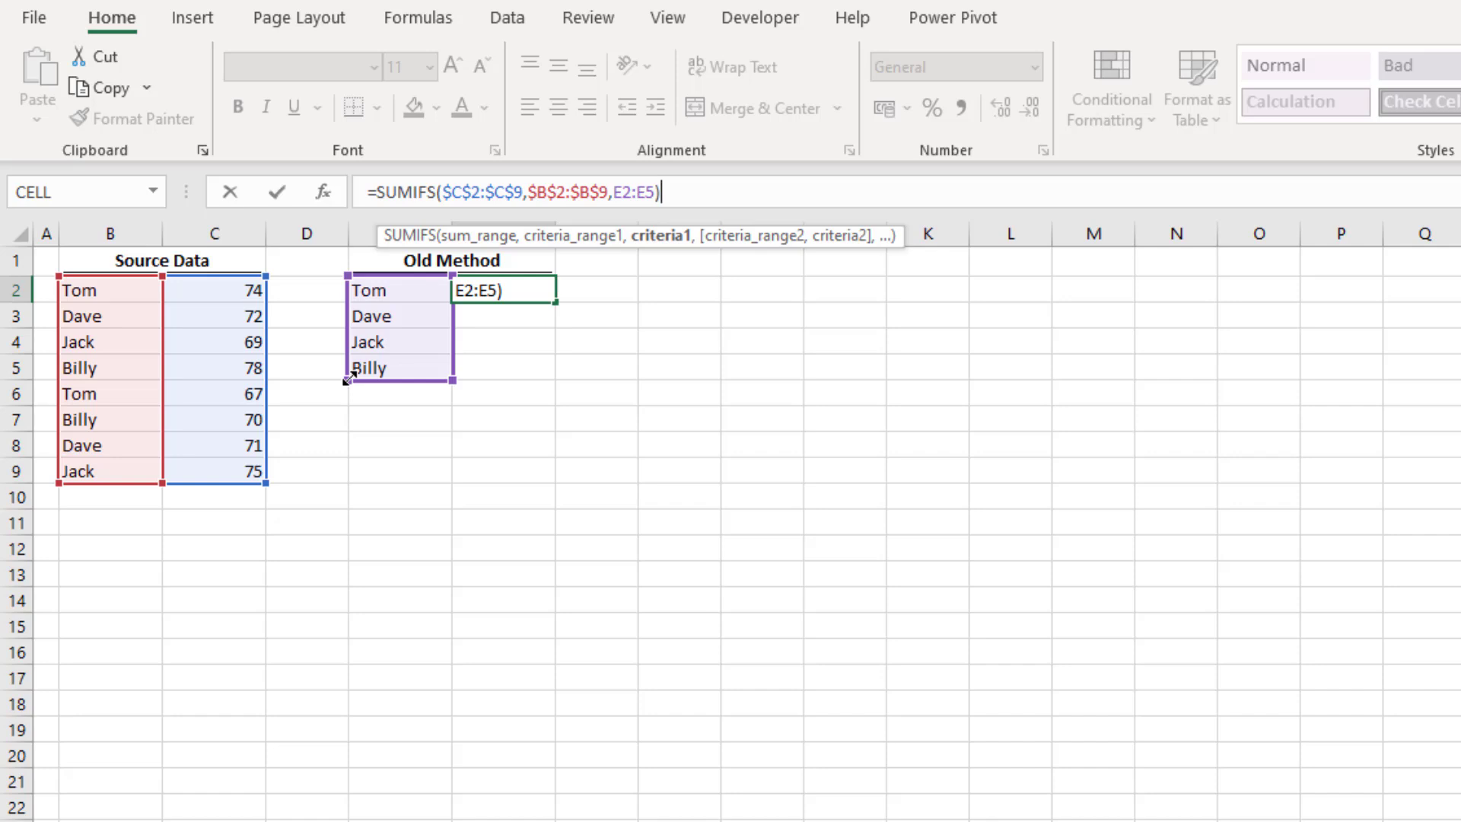
key(Return)
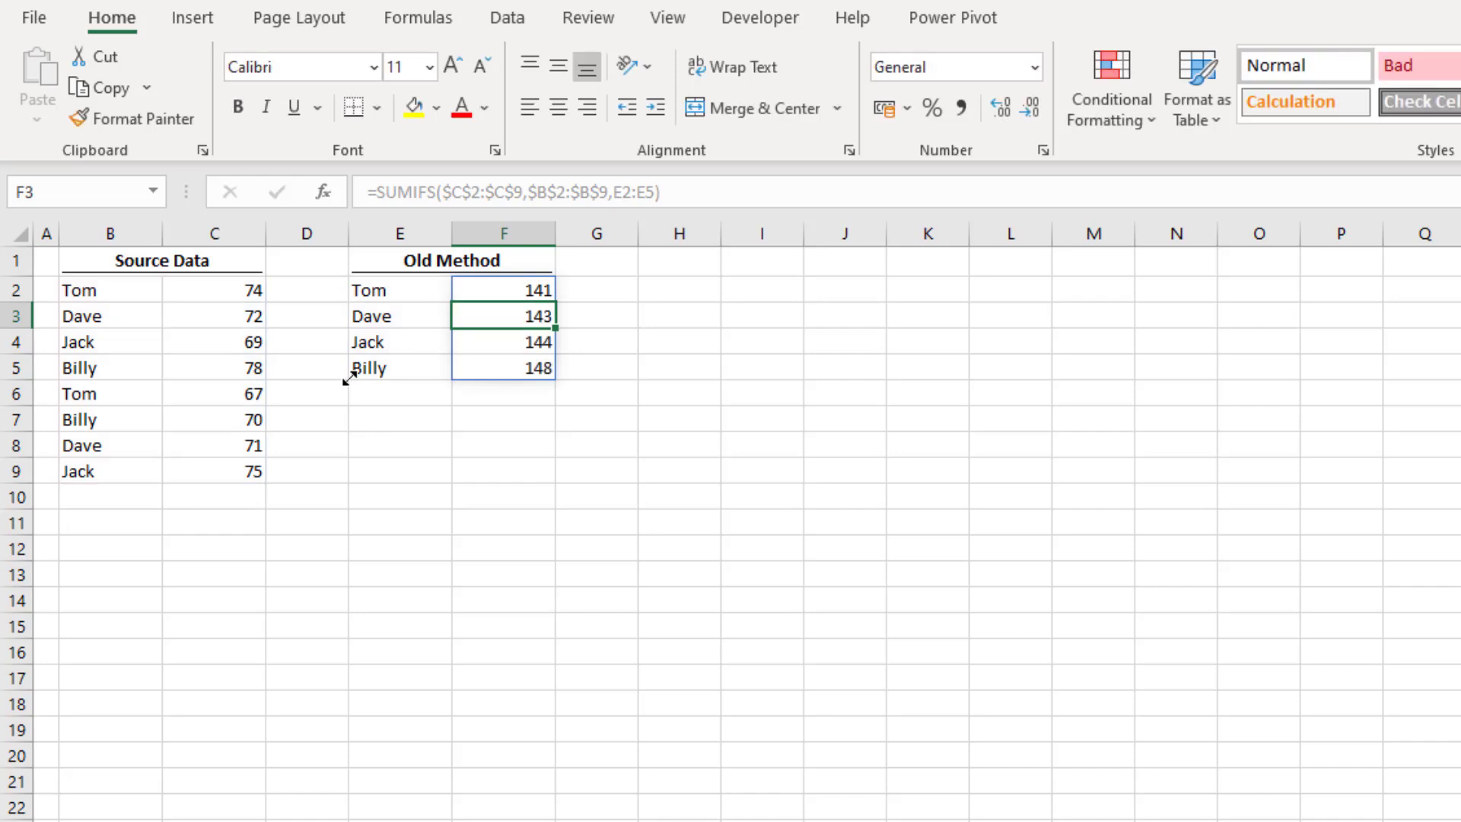
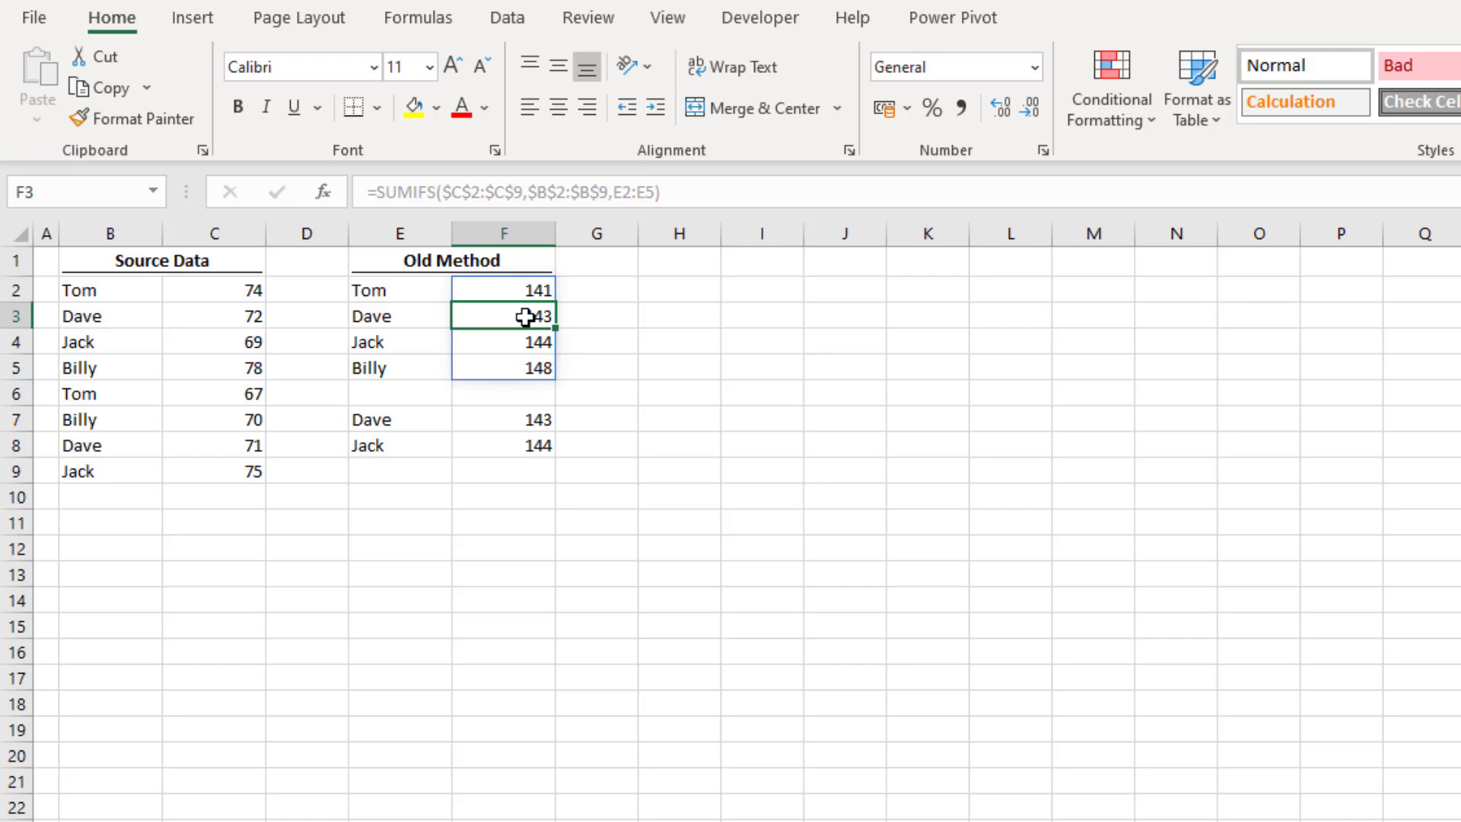
Enter the text "Something" in cell F4, inside the range filled by F2's SUMIFS formula.
click(525, 289)
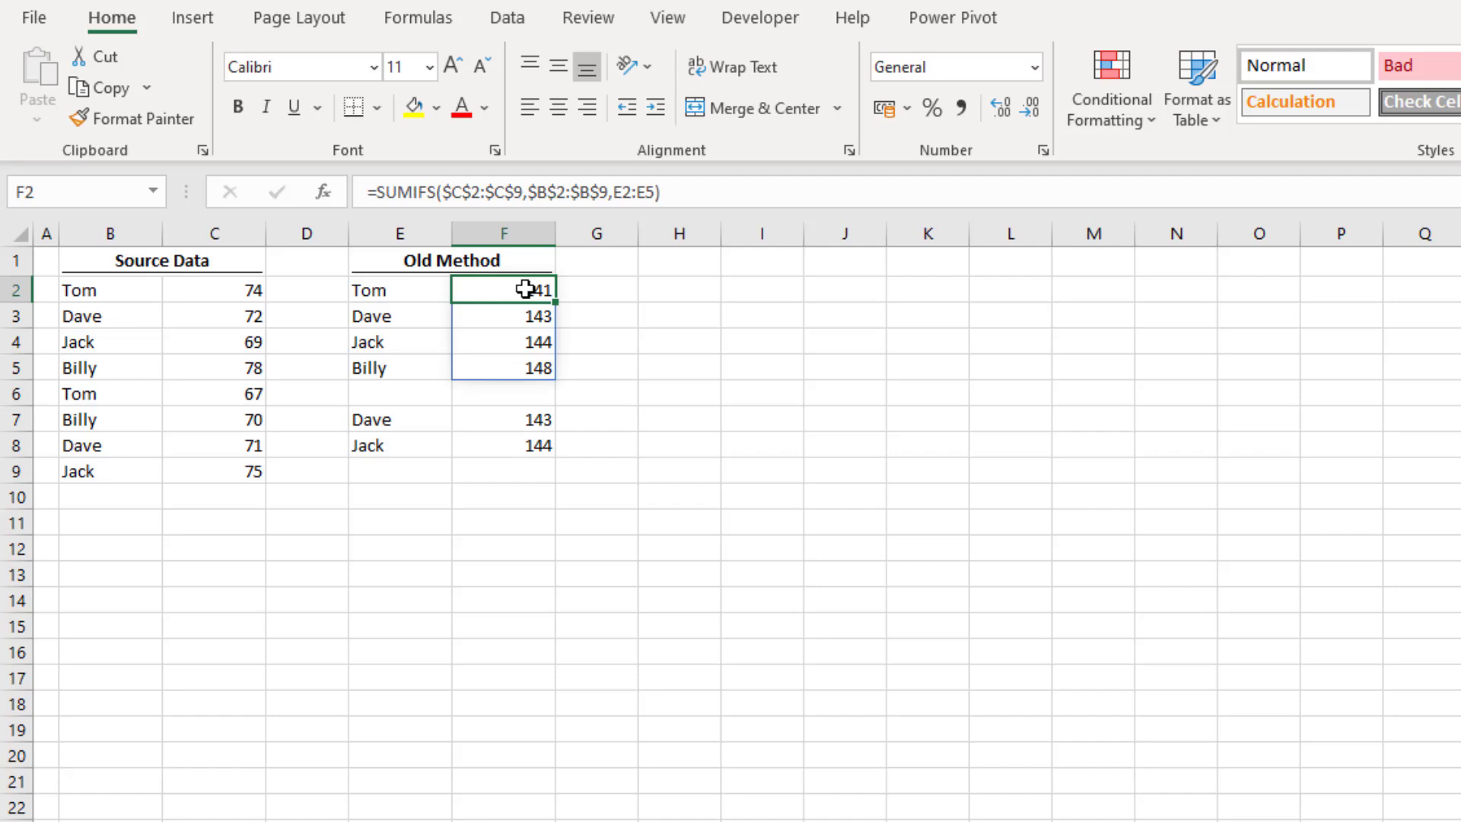
click(491, 341)
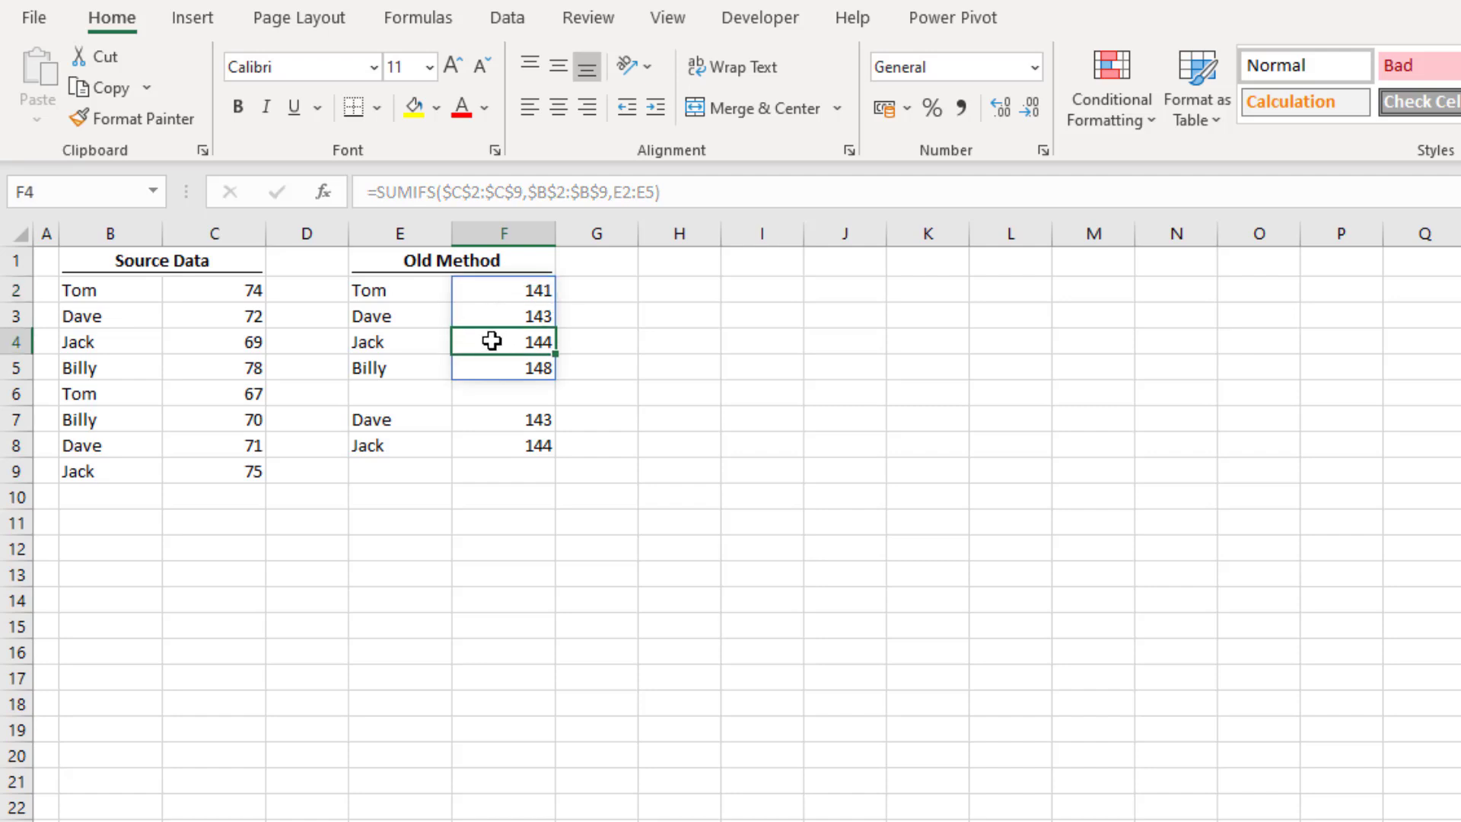
text(Something)
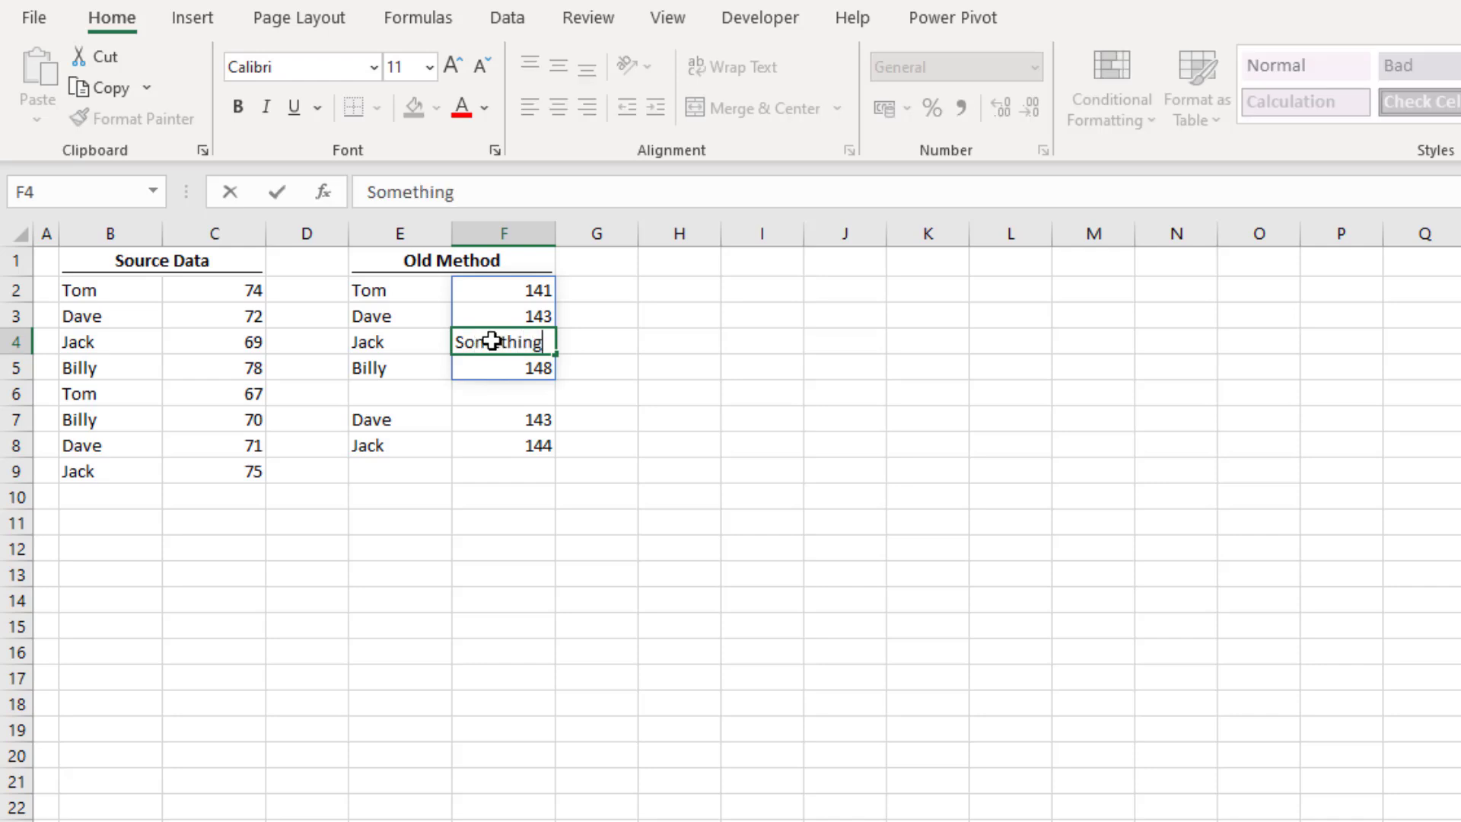
key(Return)
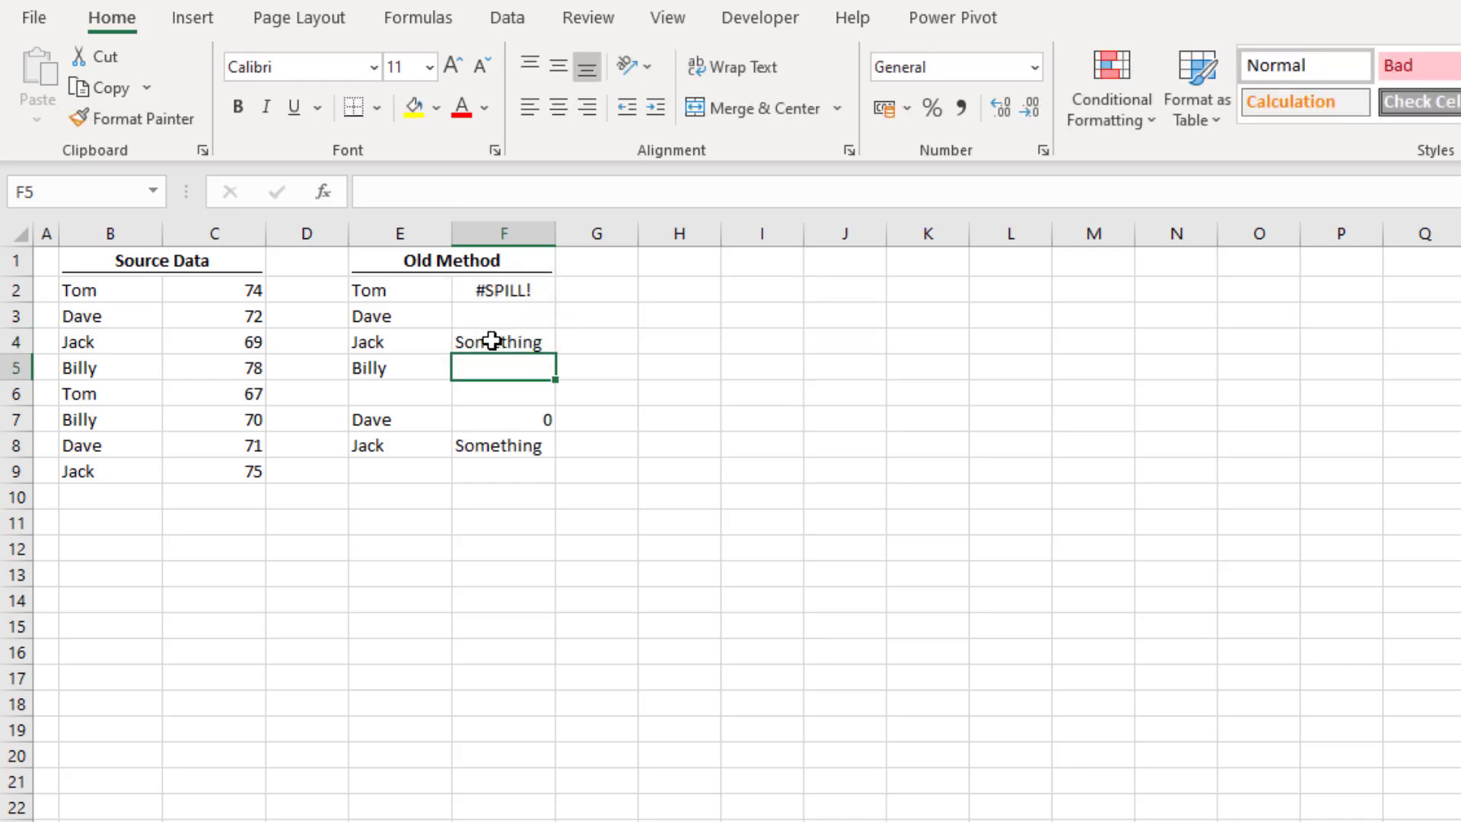
Clear the contents of the small lookup block in cells E7:F8.
drag(399, 417, 524, 442)
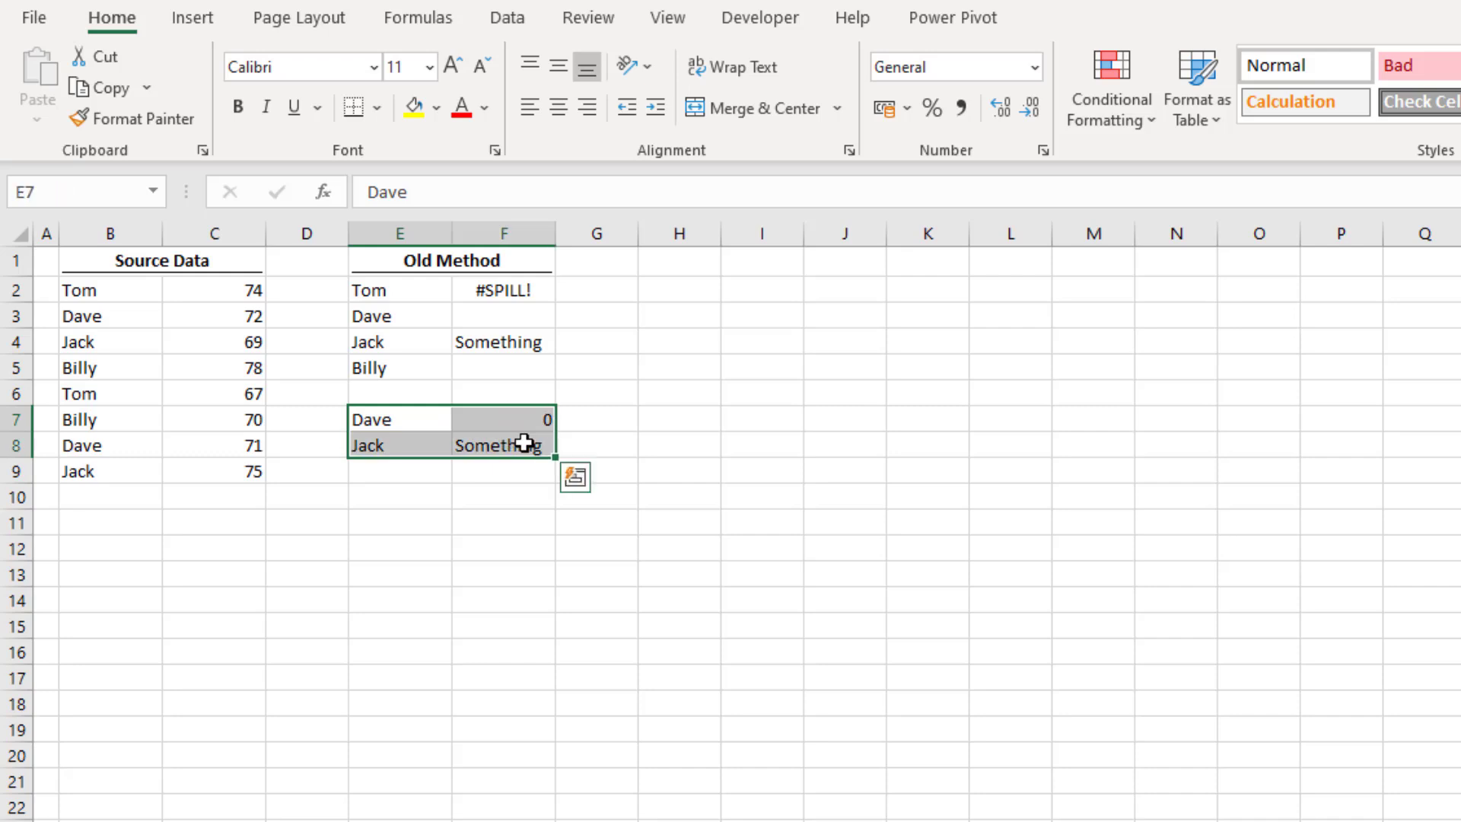
right_click(524, 443)
click(662, 763)
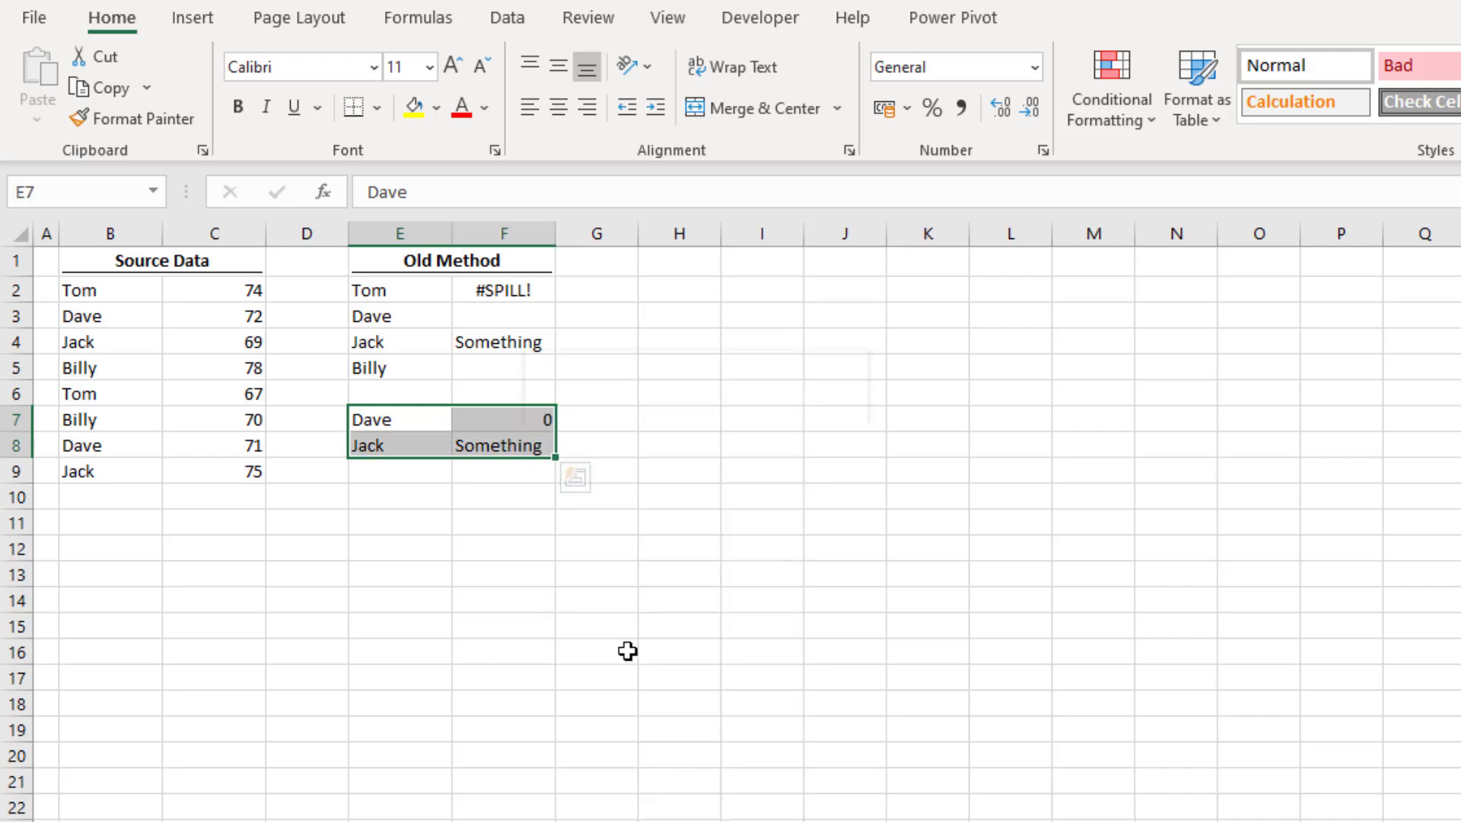
Check the blocked range of F2's formula and delete the text "Something" from cell F4.
click(504, 344)
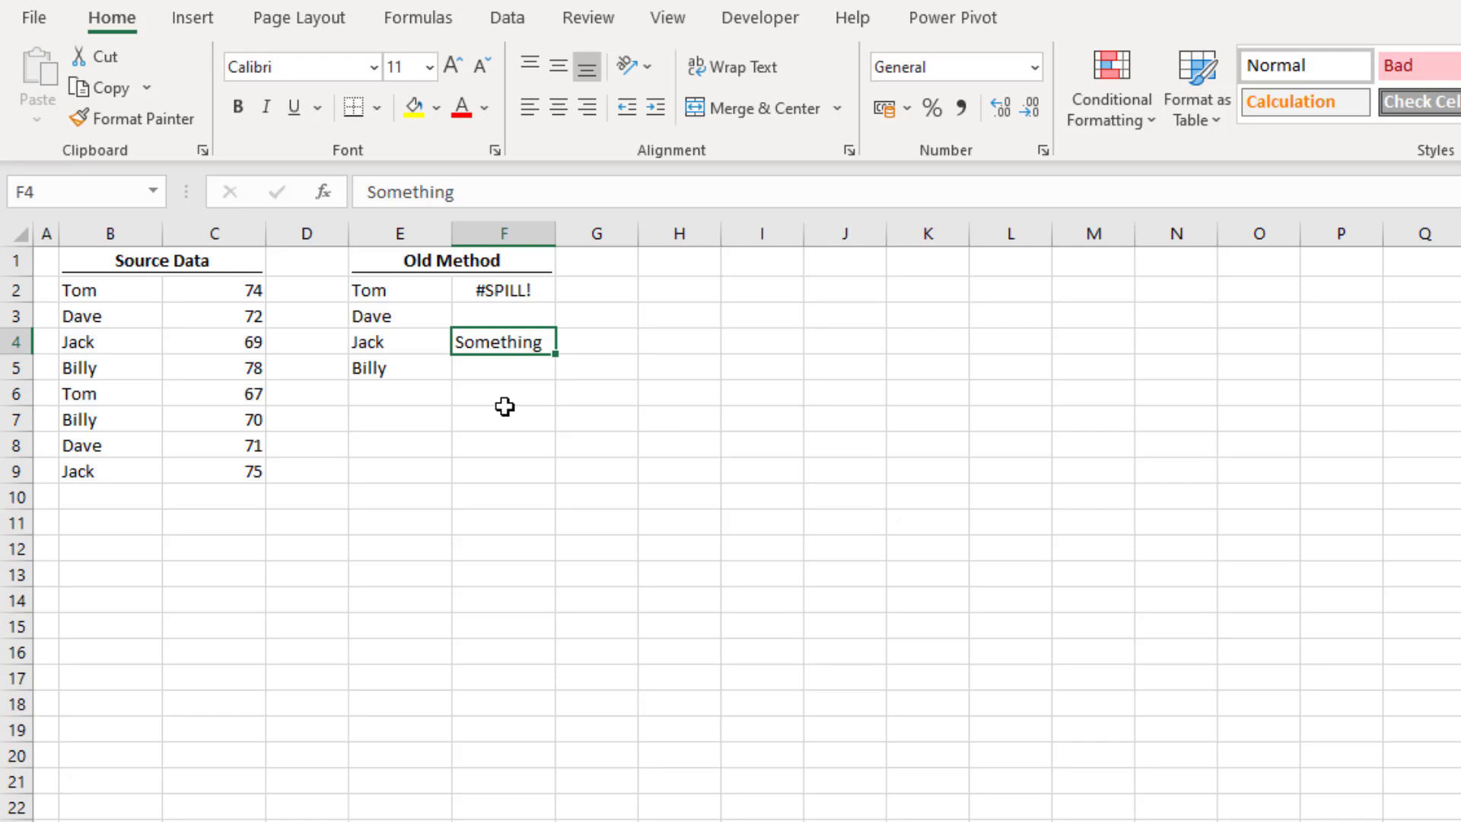
click(522, 296)
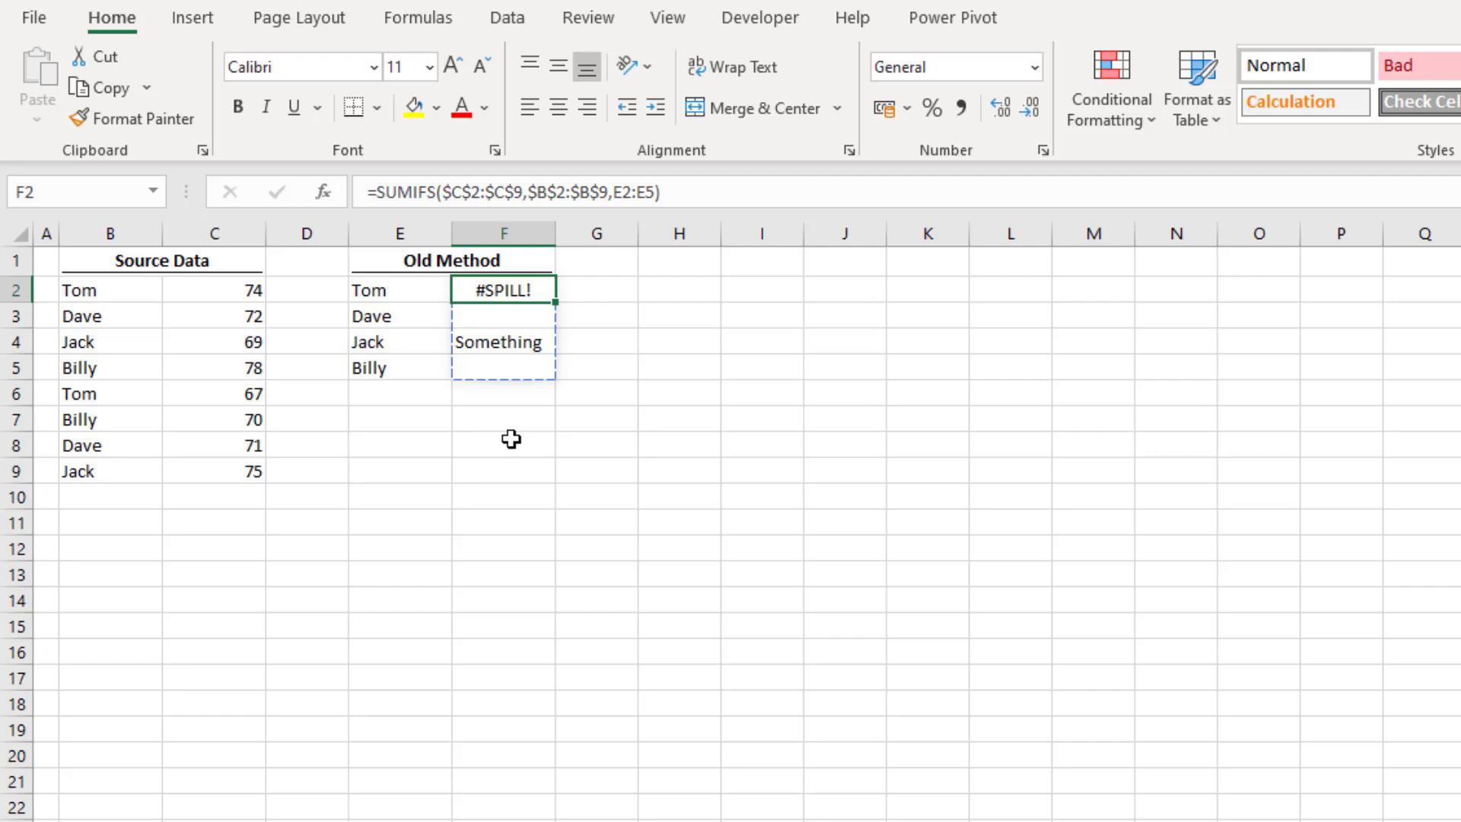
click(521, 346)
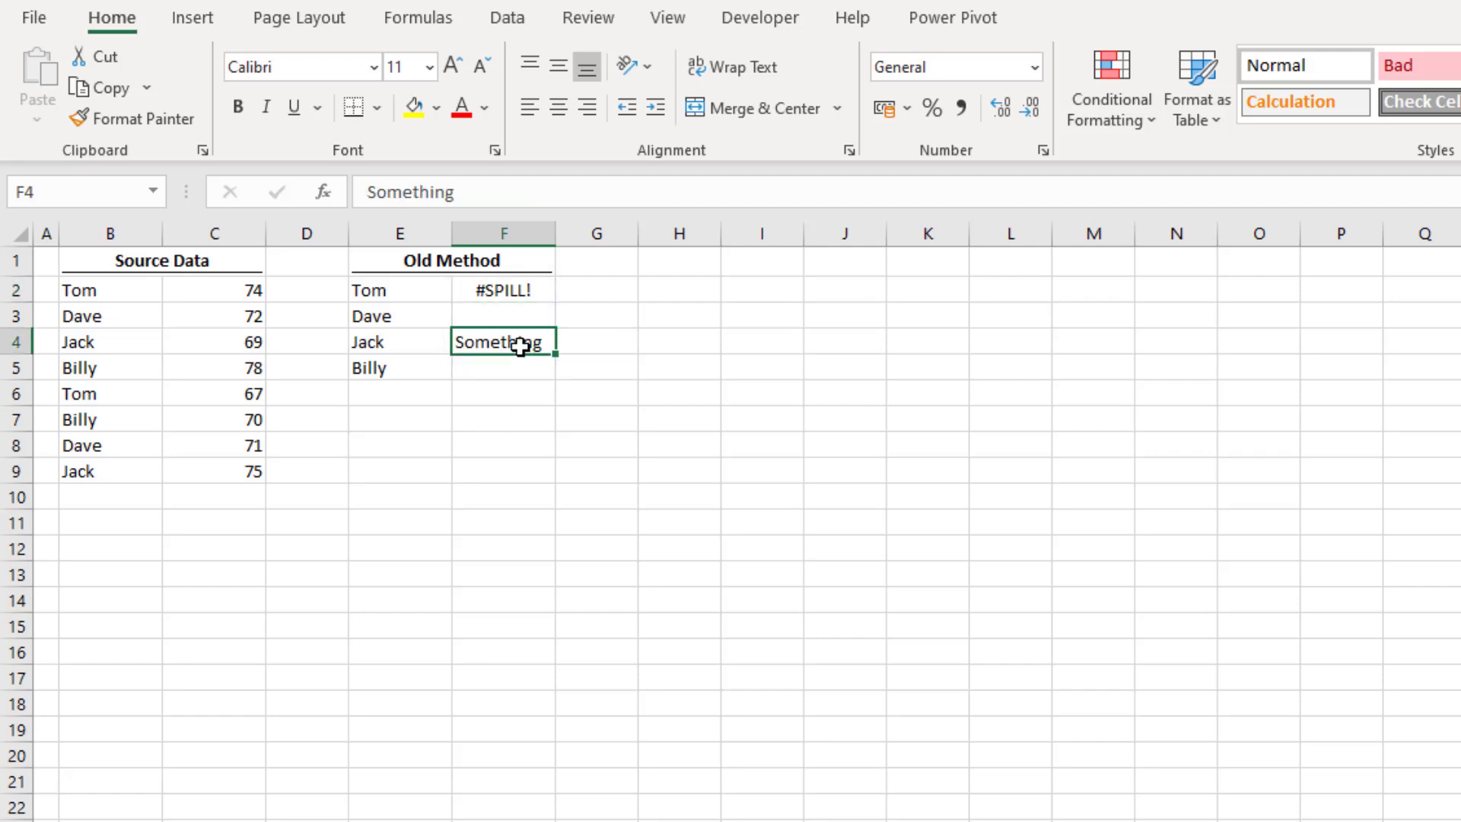
key(Delete)
key(Return)
click(523, 415)
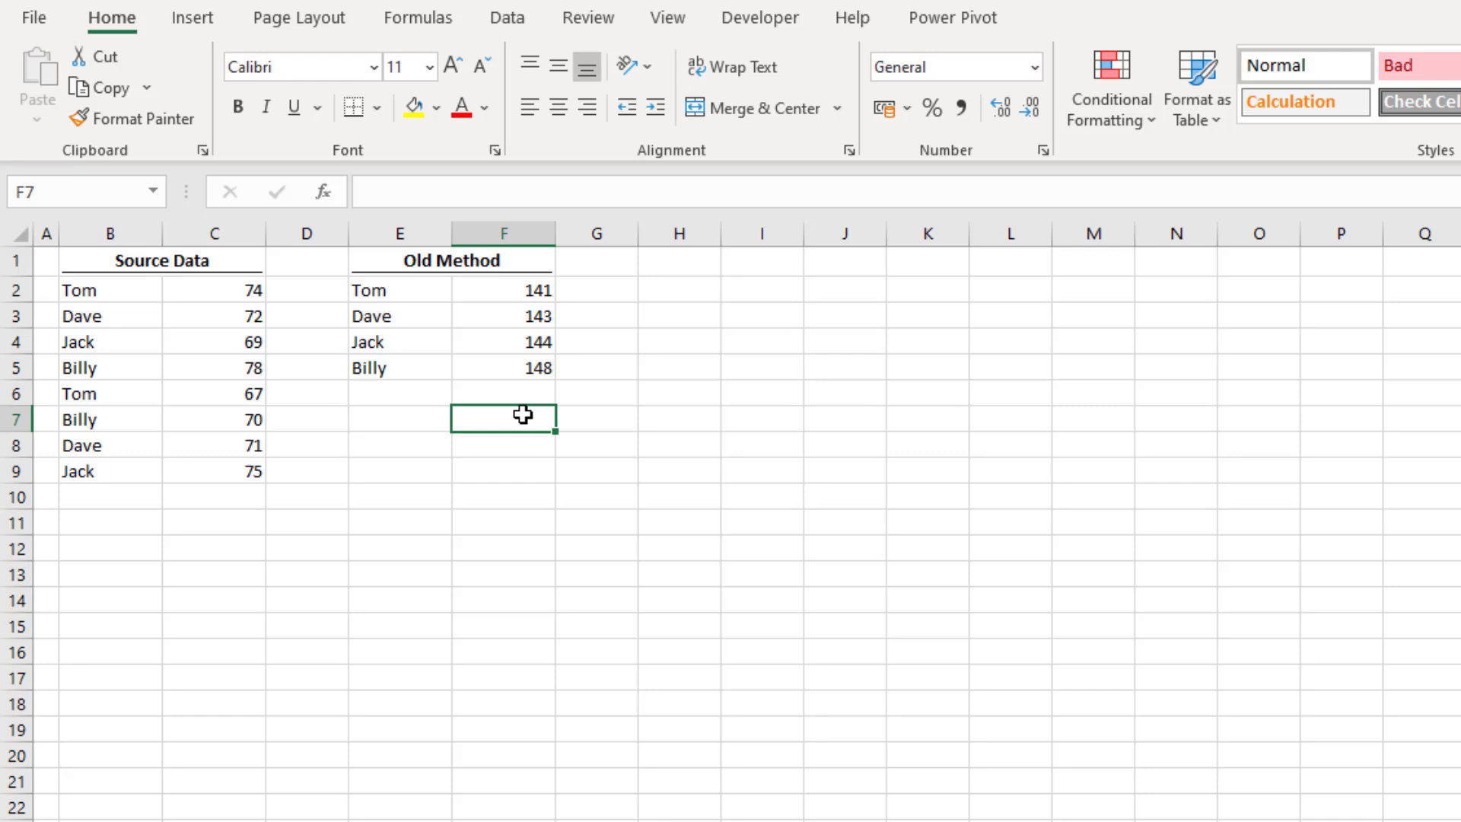
Enter =F2# in cell H2 to reference F2's whole spilled range, and undo the entry.
click(682, 286)
text(=)
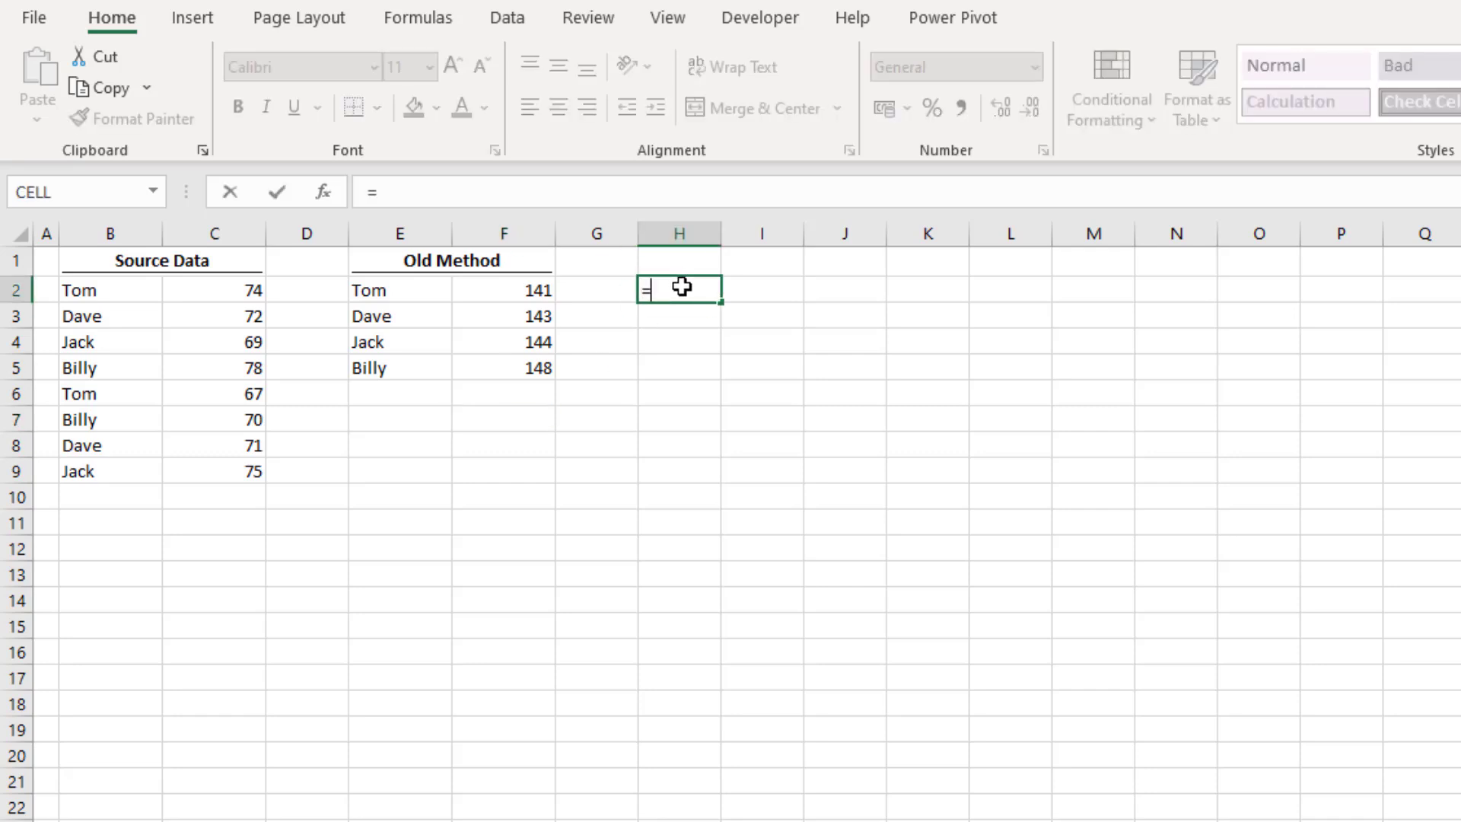
click(511, 290)
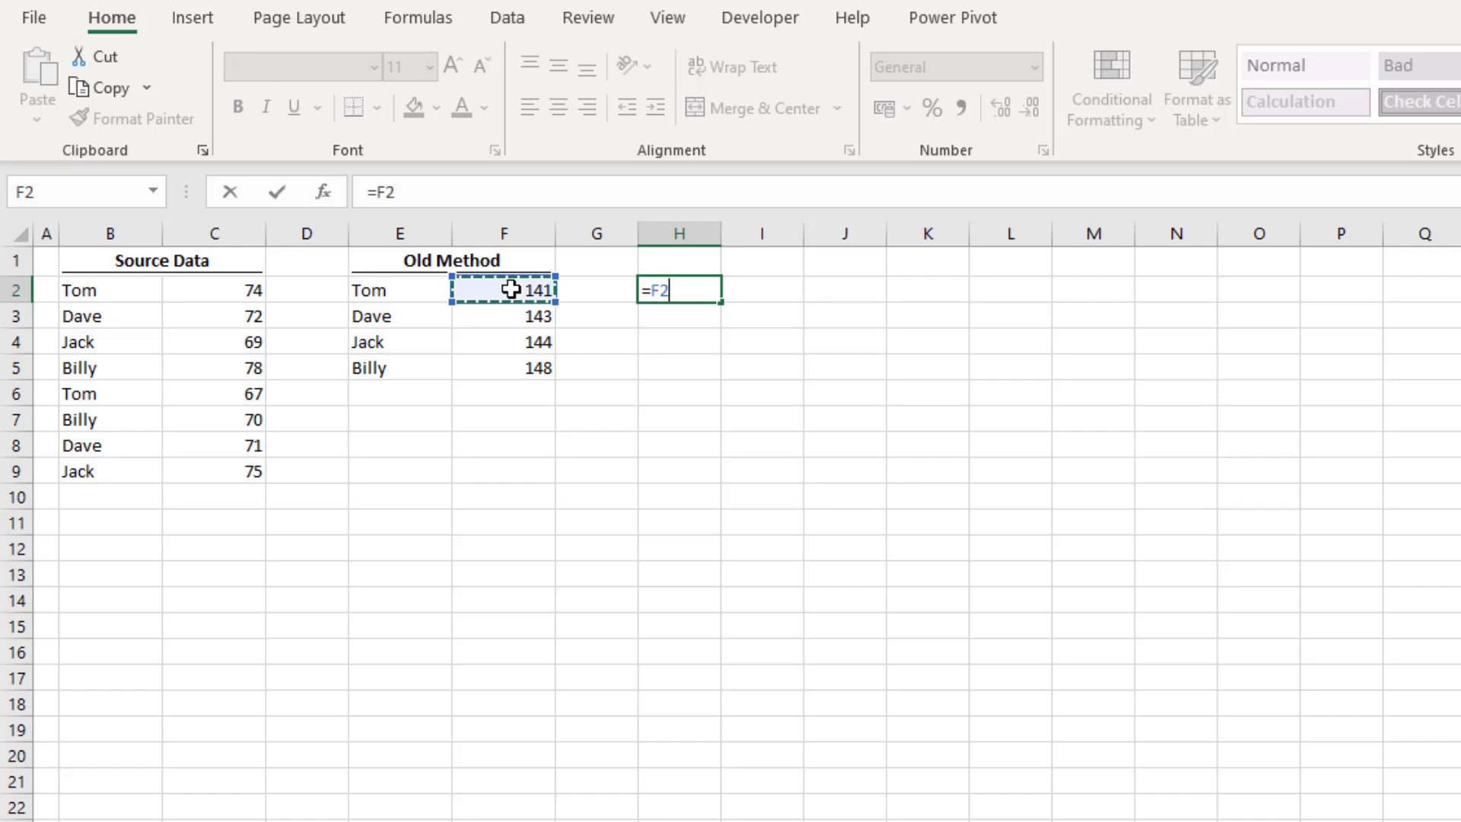
text(#)
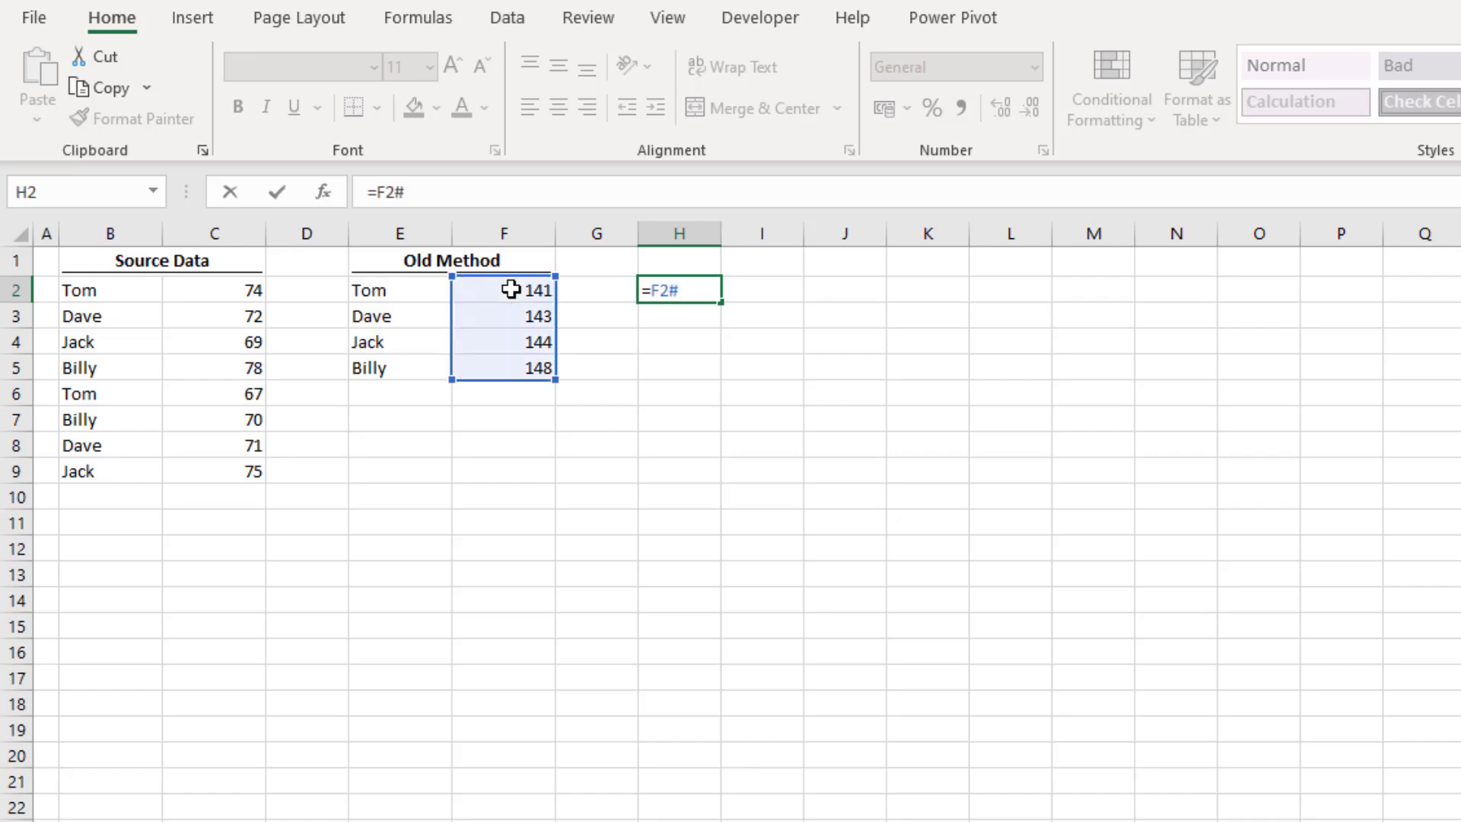
key(Return)
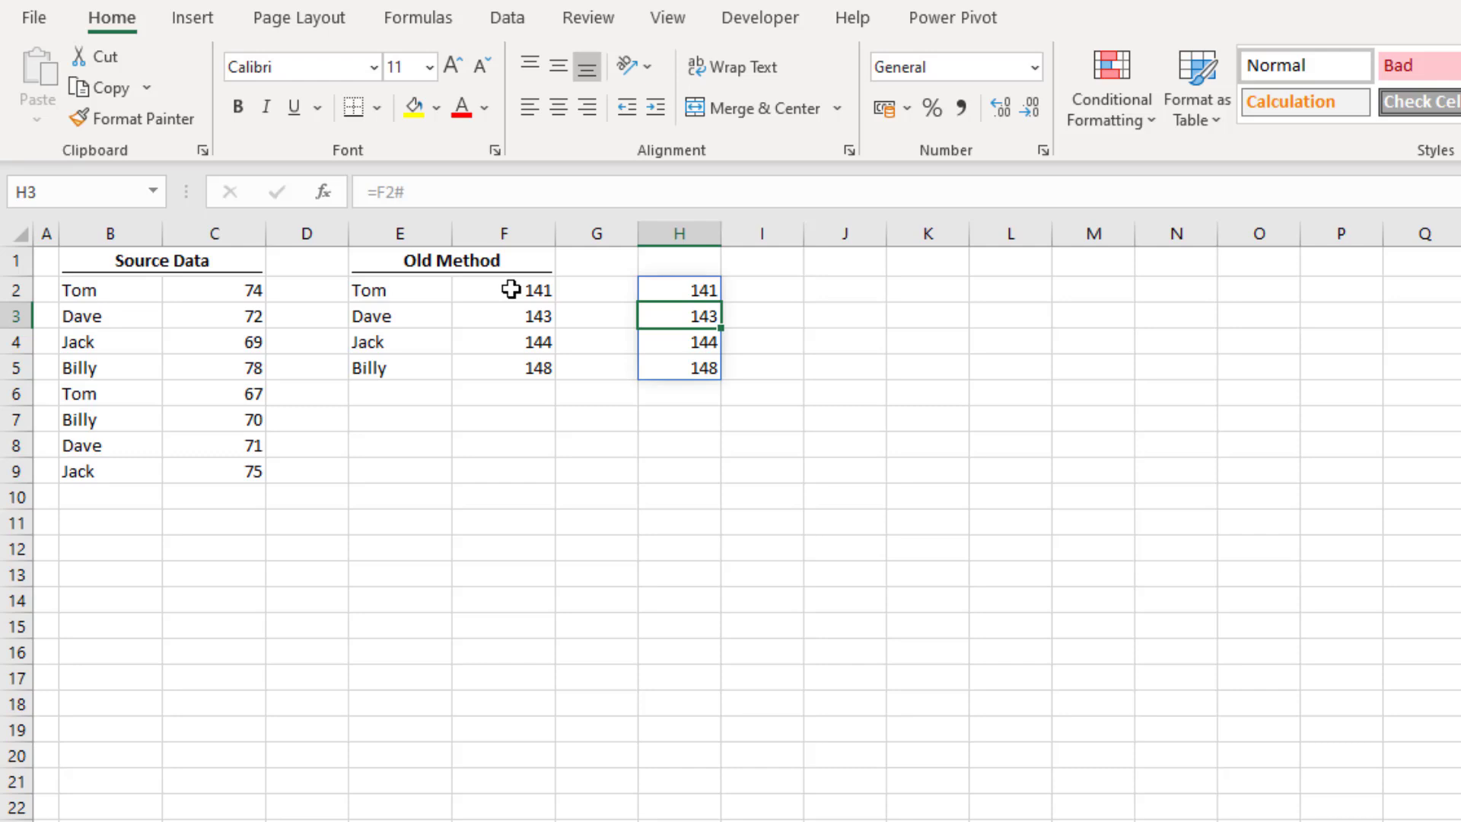
key(ctrl+z)
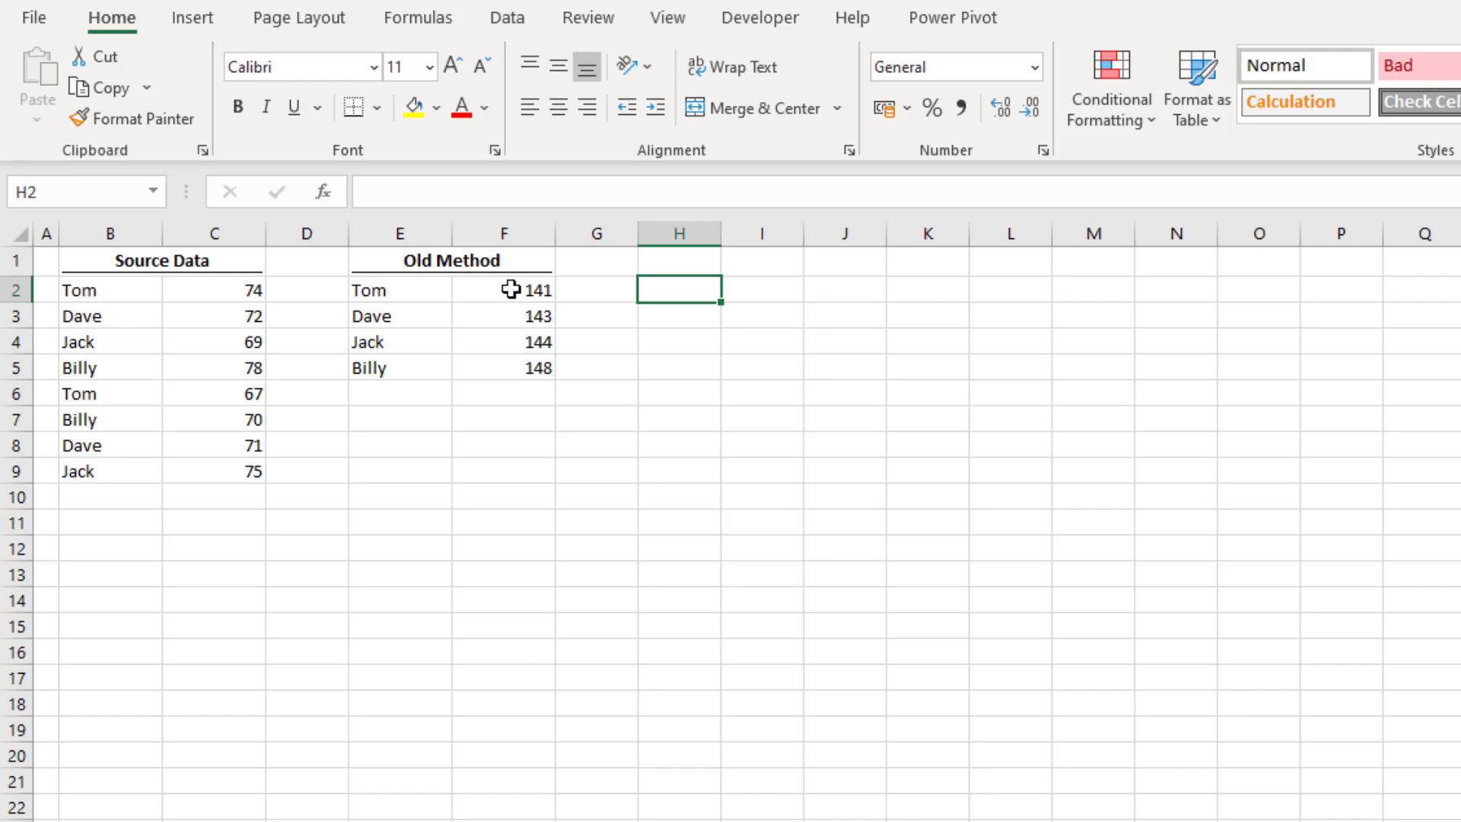
Enter the label "Average" in cell E7, below the list of names.
click(443, 402)
click(430, 426)
text(Average)
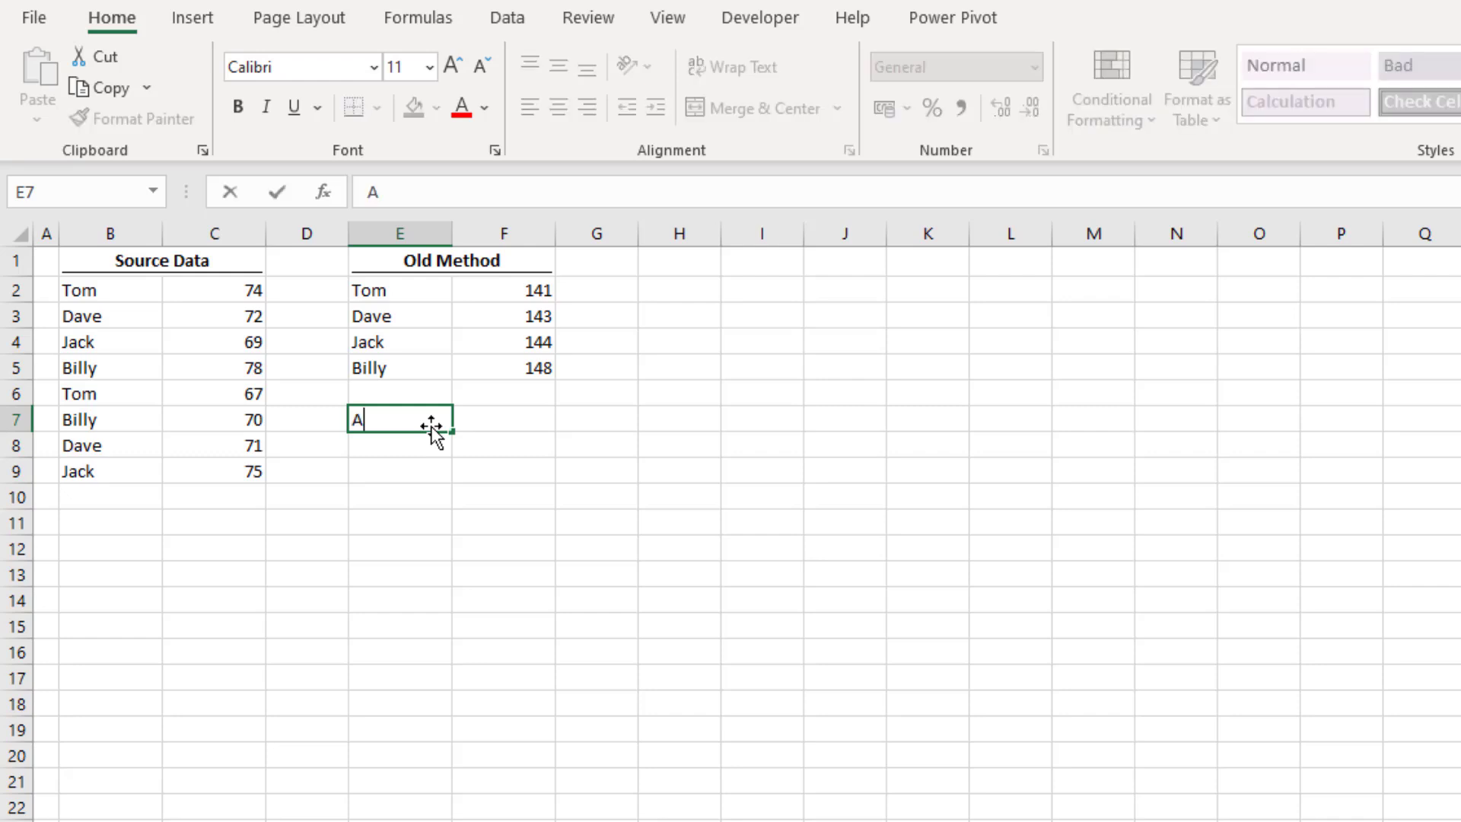
key(Return)
Enter the formula =AVERAGE(F2#) in cell F7 to average F2's spilled range.
key(Up)
key(Right)
text(=)
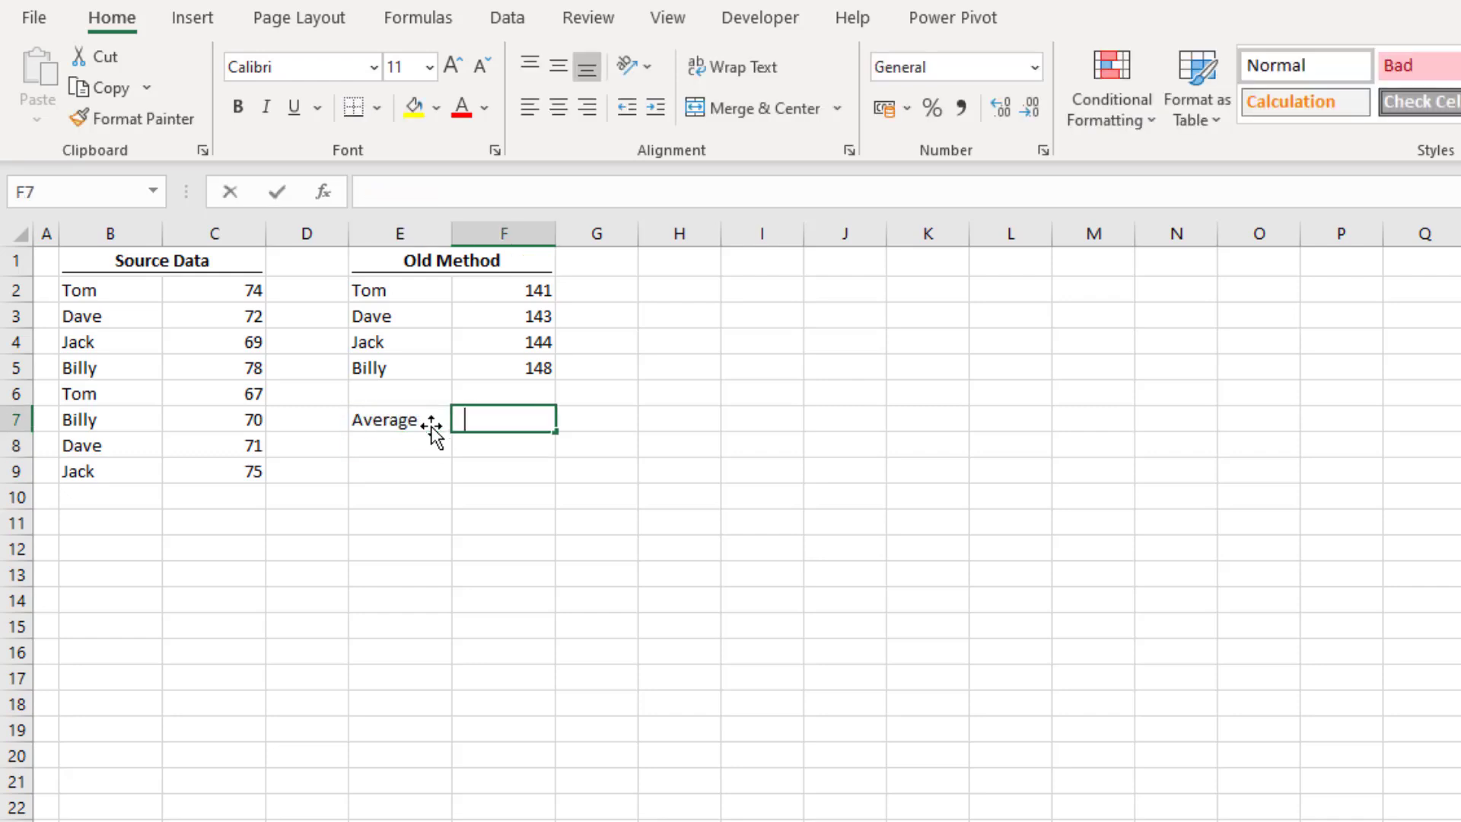
text(A)
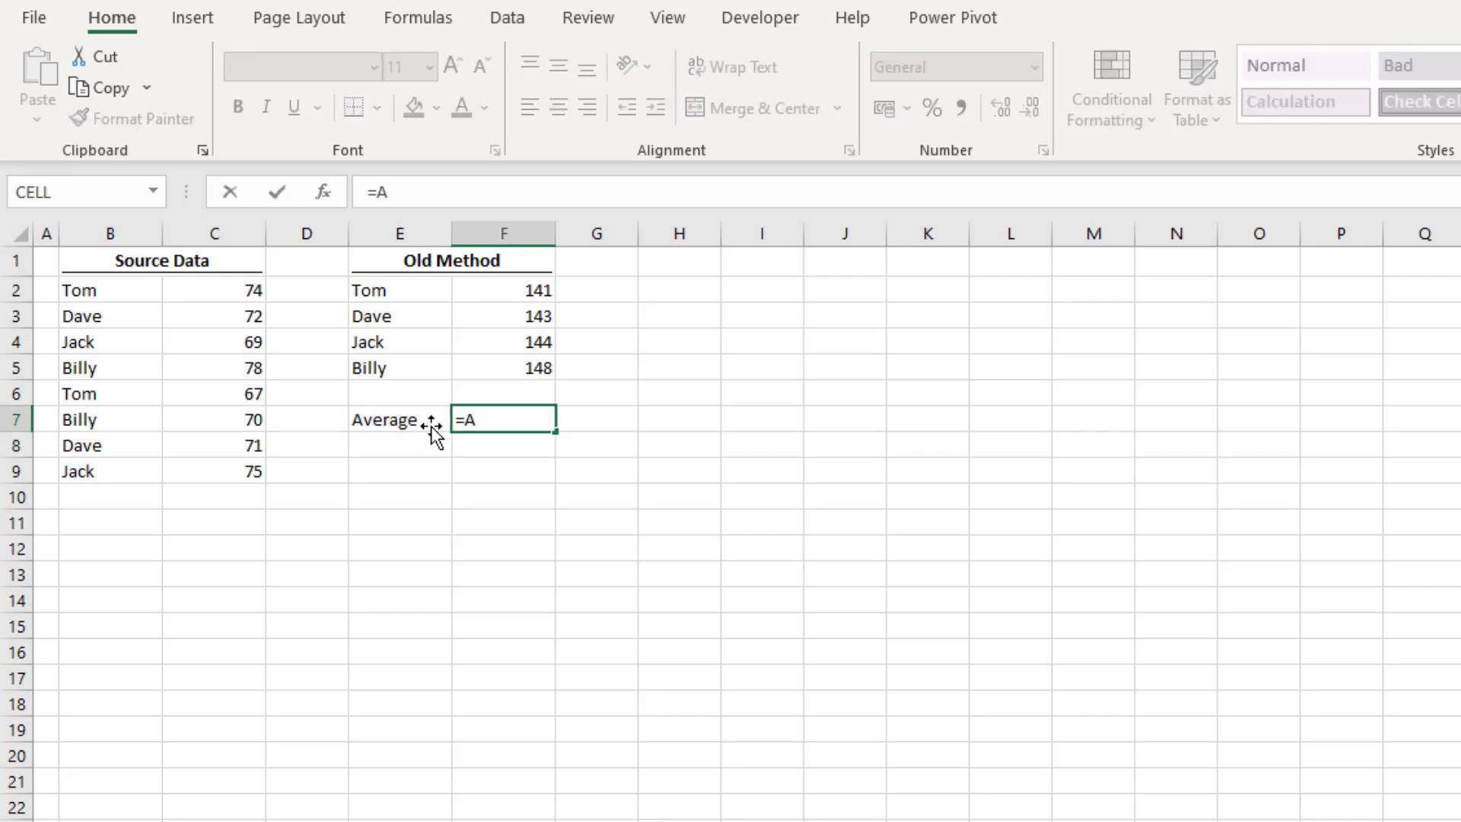
text(VERAGE()
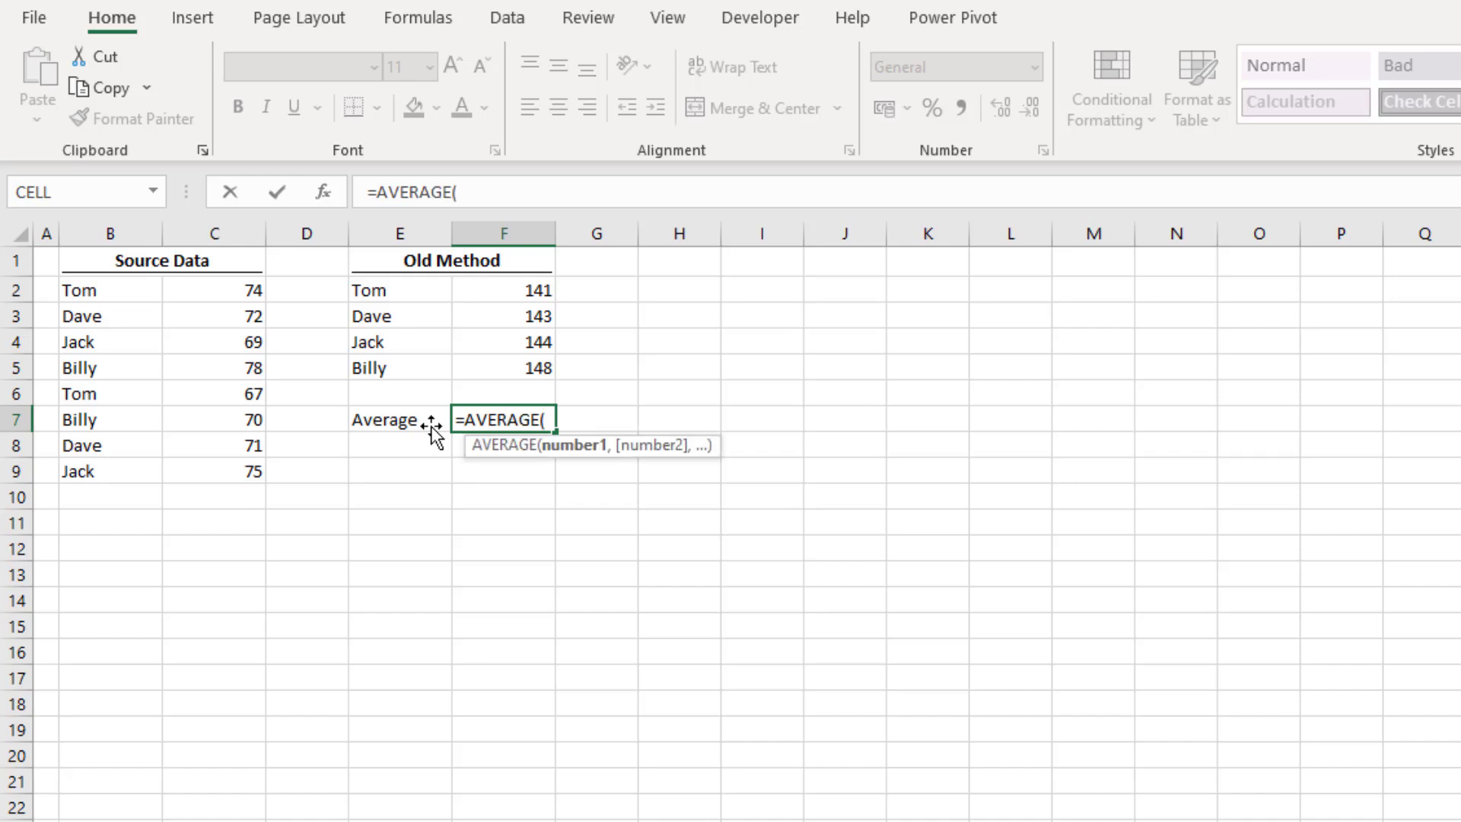
click(524, 289)
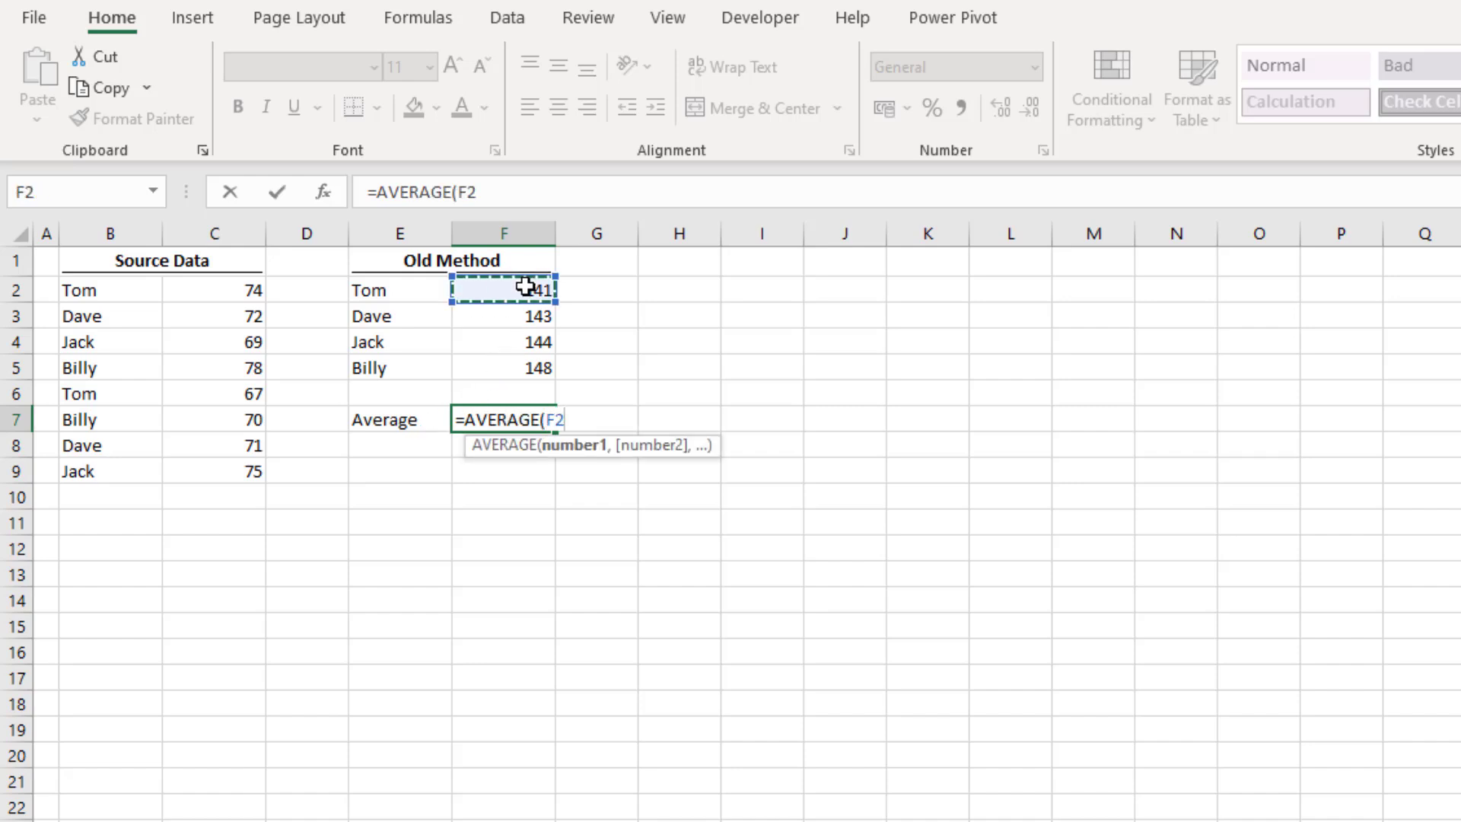
text(#)
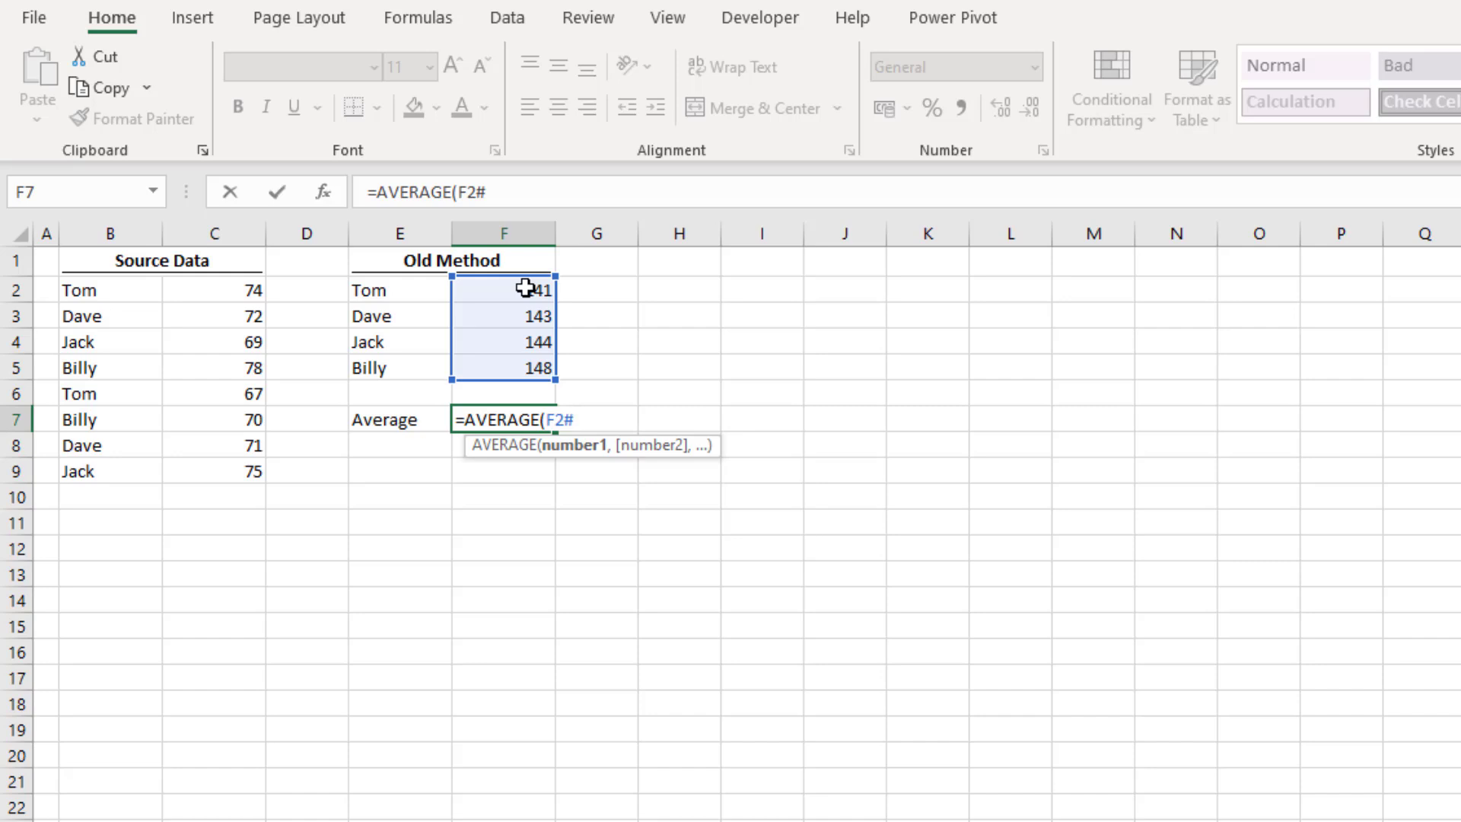
text())
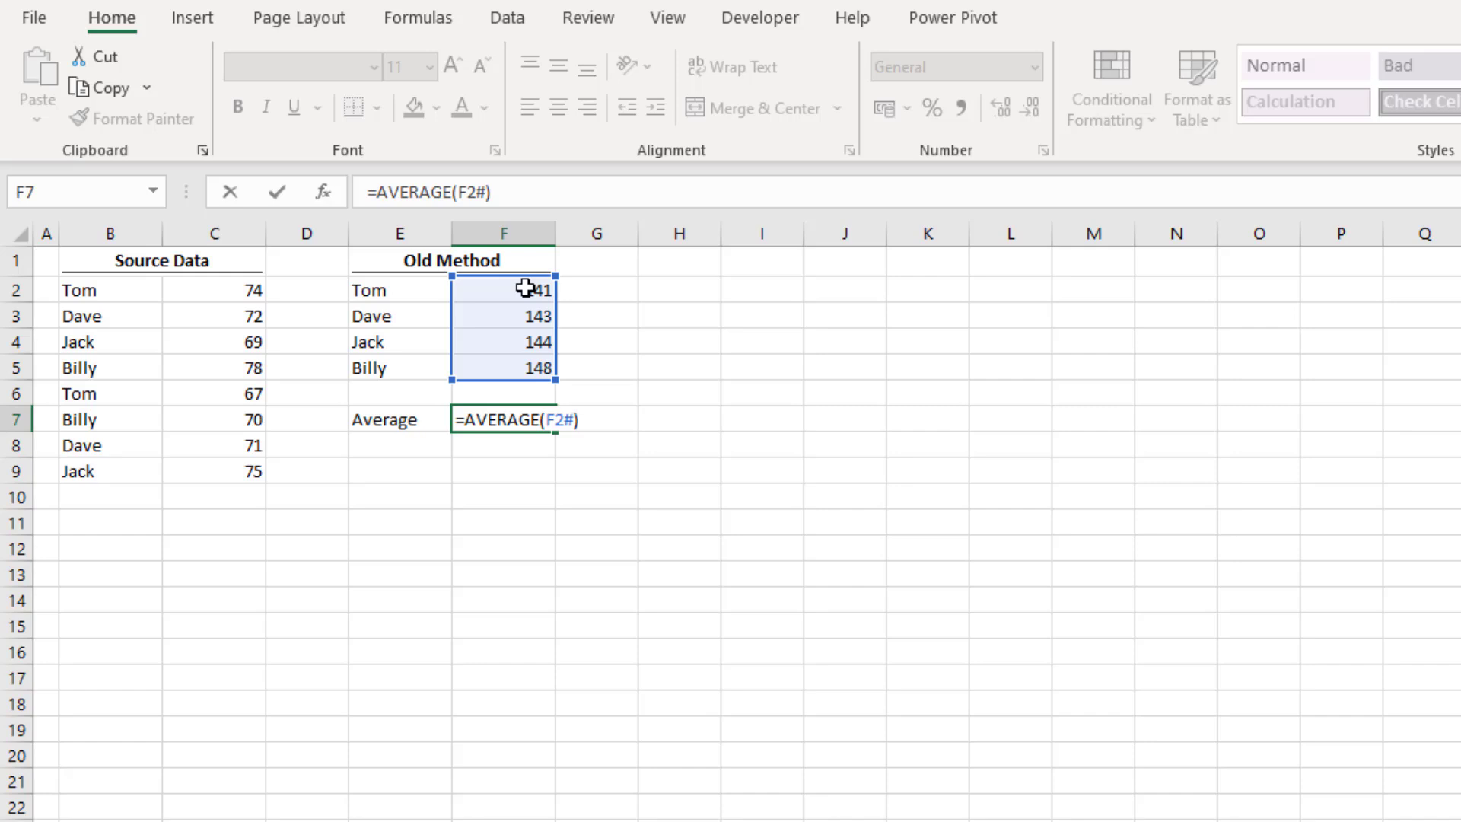
key(Return)
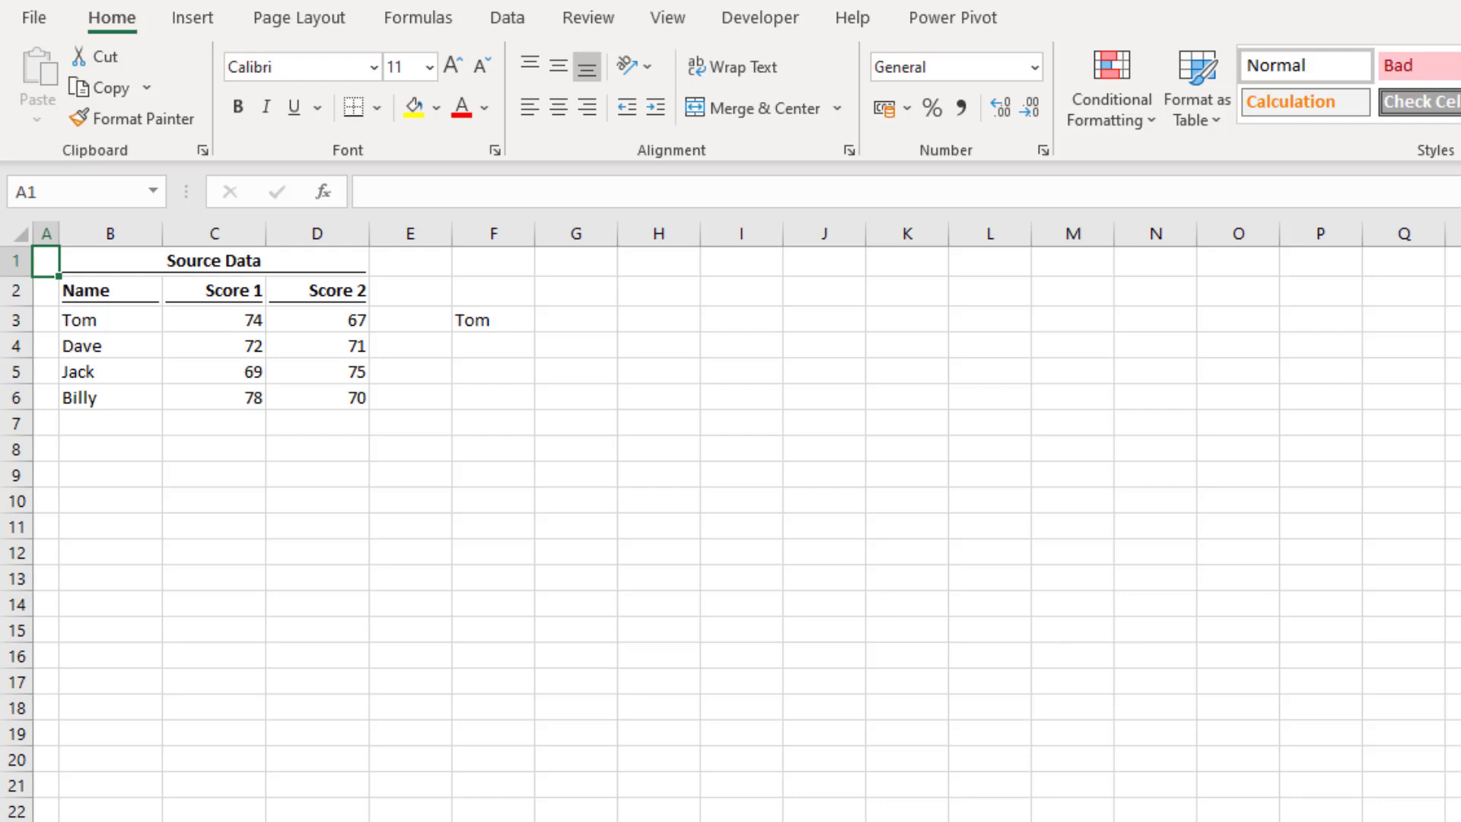
In cell G3 of the two-score sheet, enter =VLOOKUP(F3,B3:D6,{2,3},0) to return both score columns across the row.
click(564, 318)
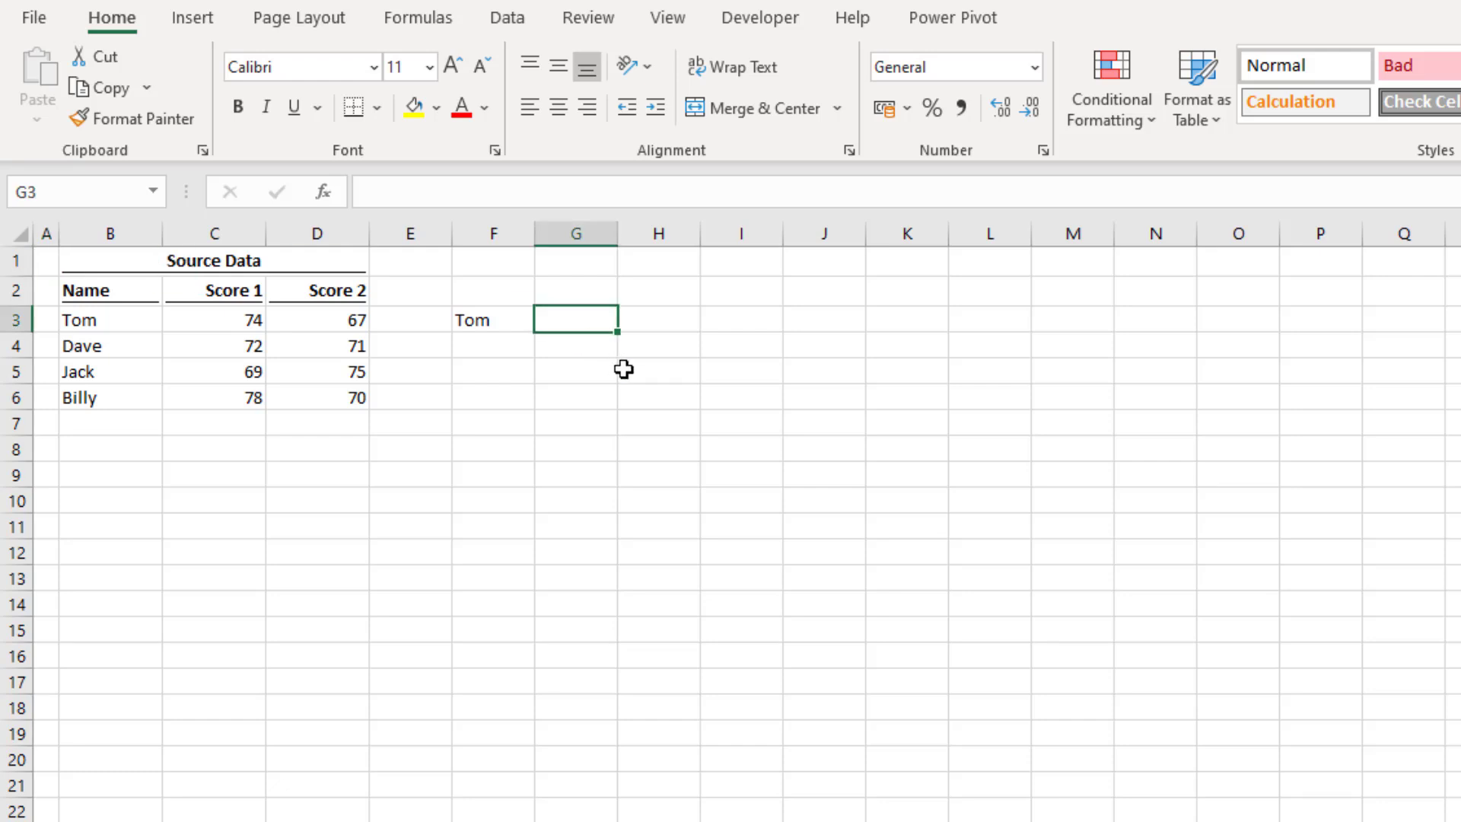
text(=)
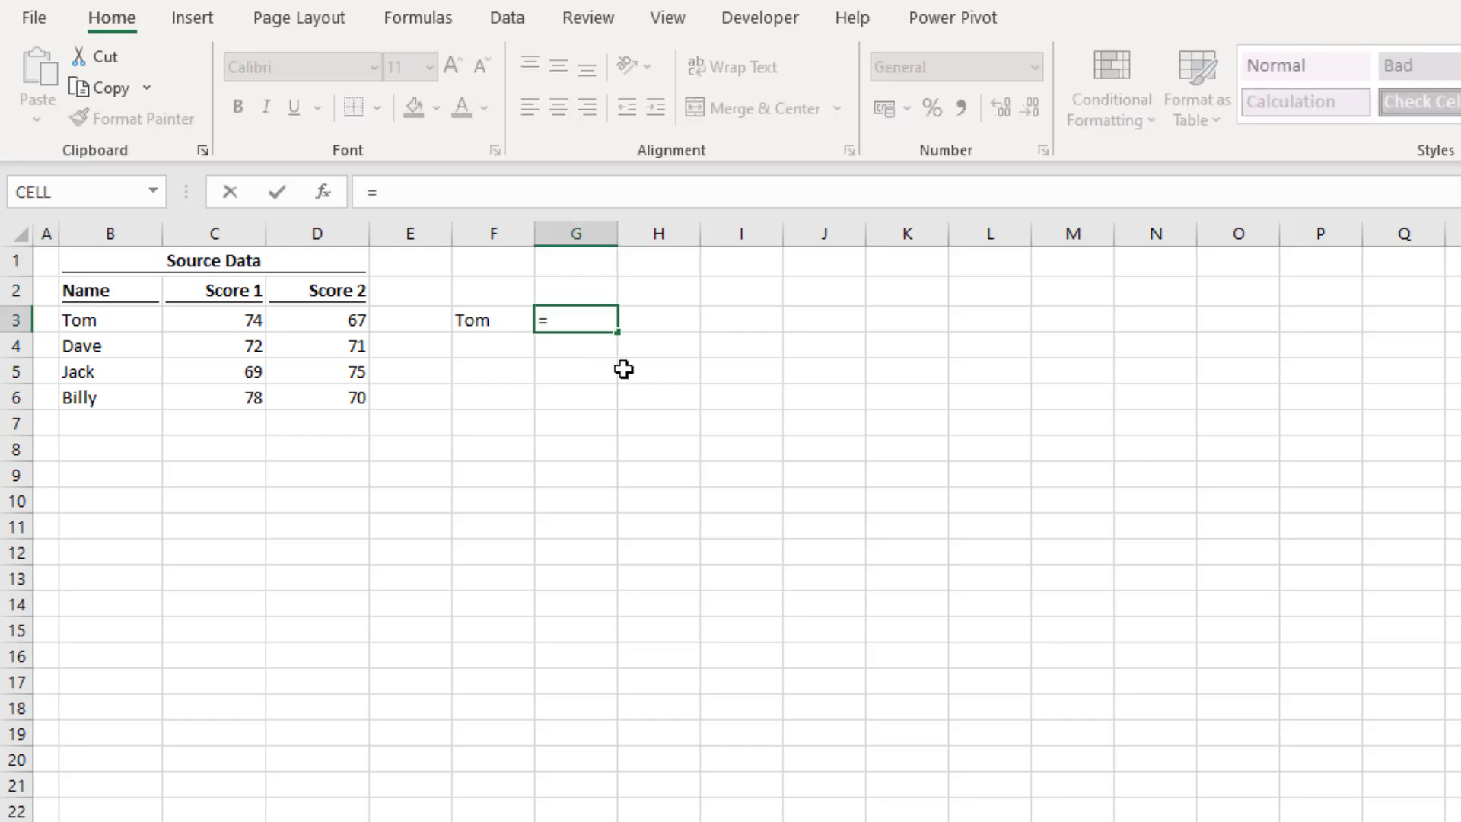
text(VLOOKUP()
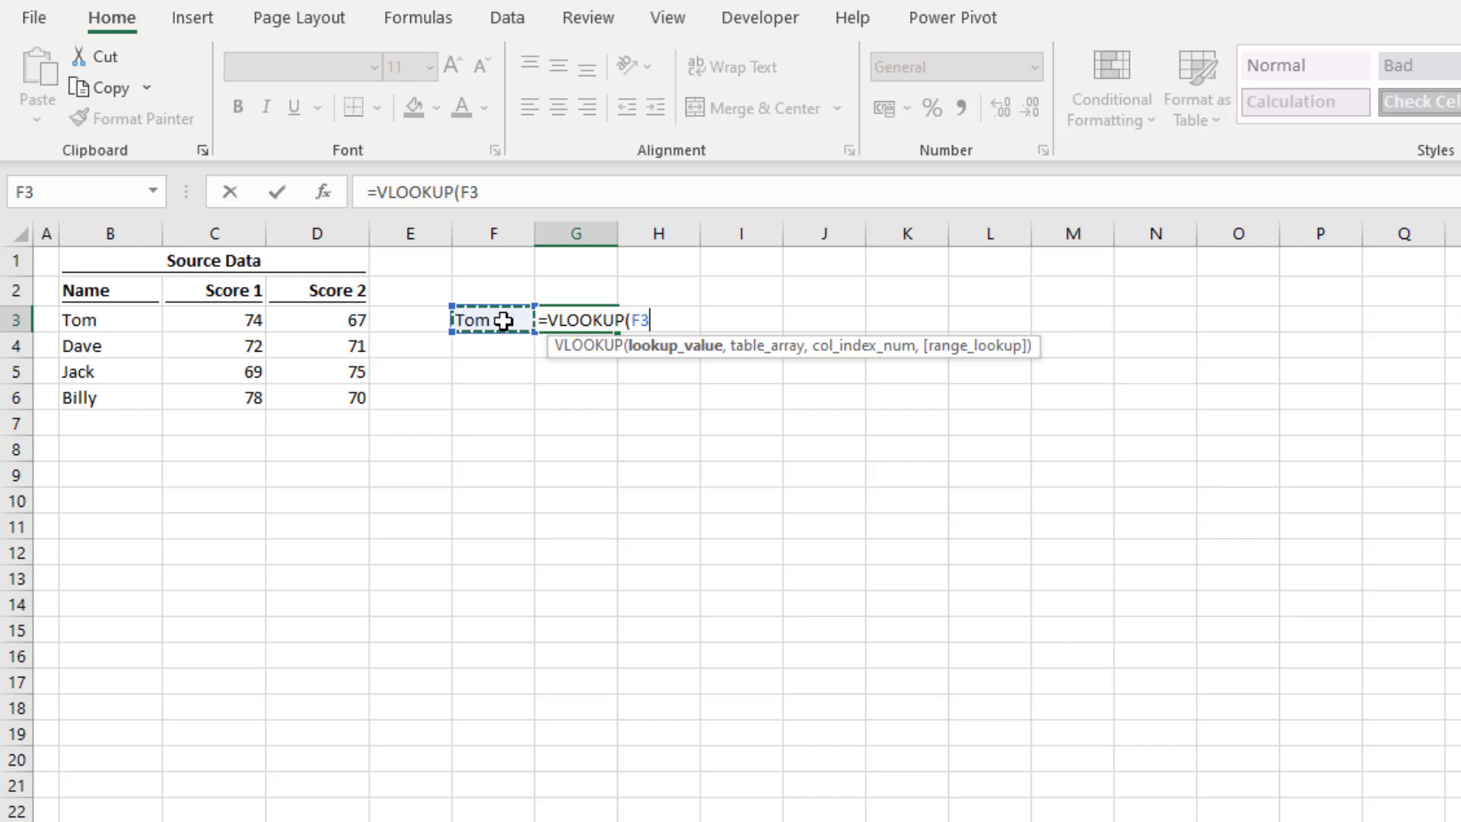
text(,)
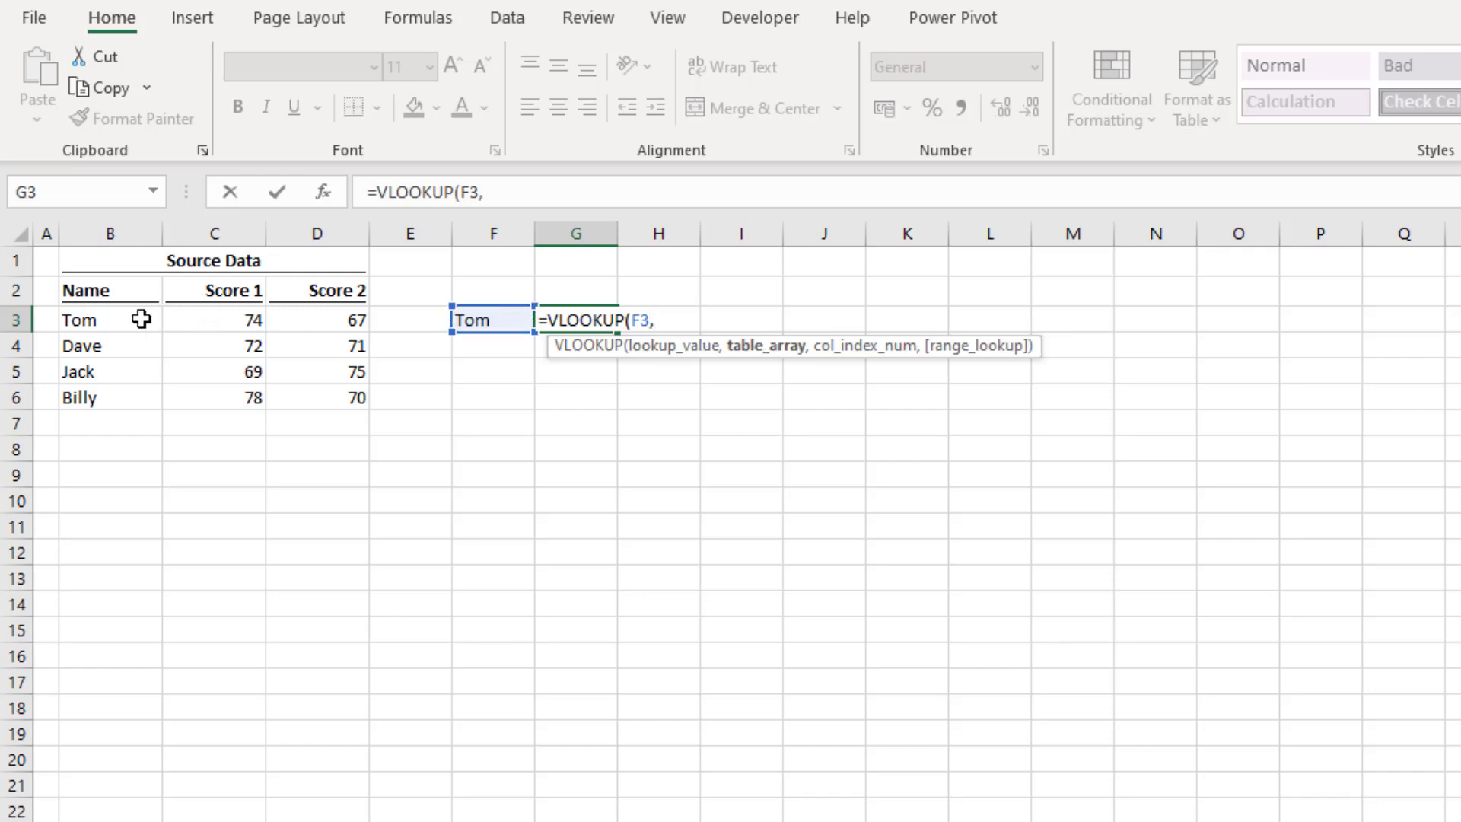
drag(117, 318, 326, 398)
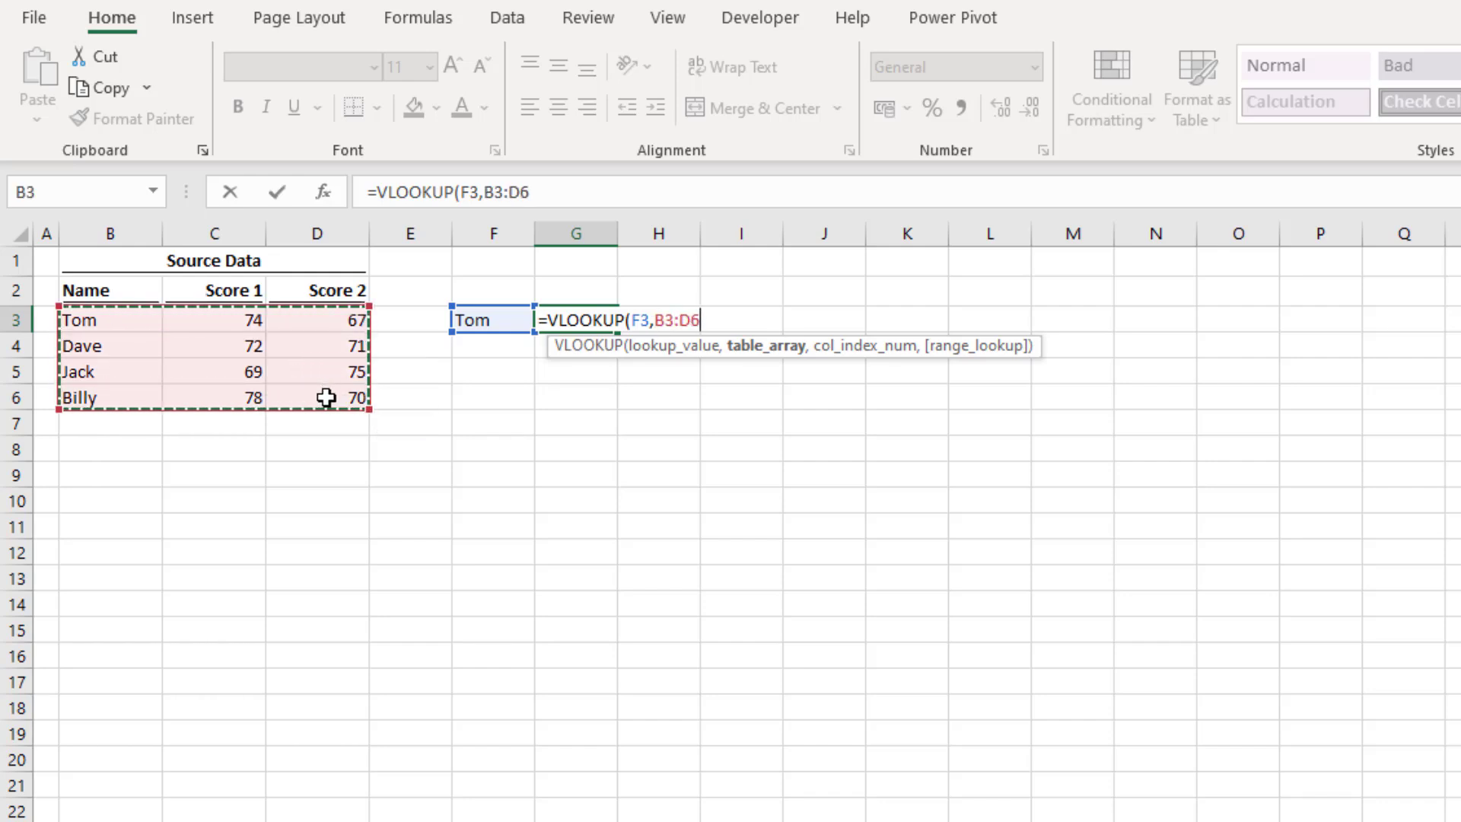
text(,)
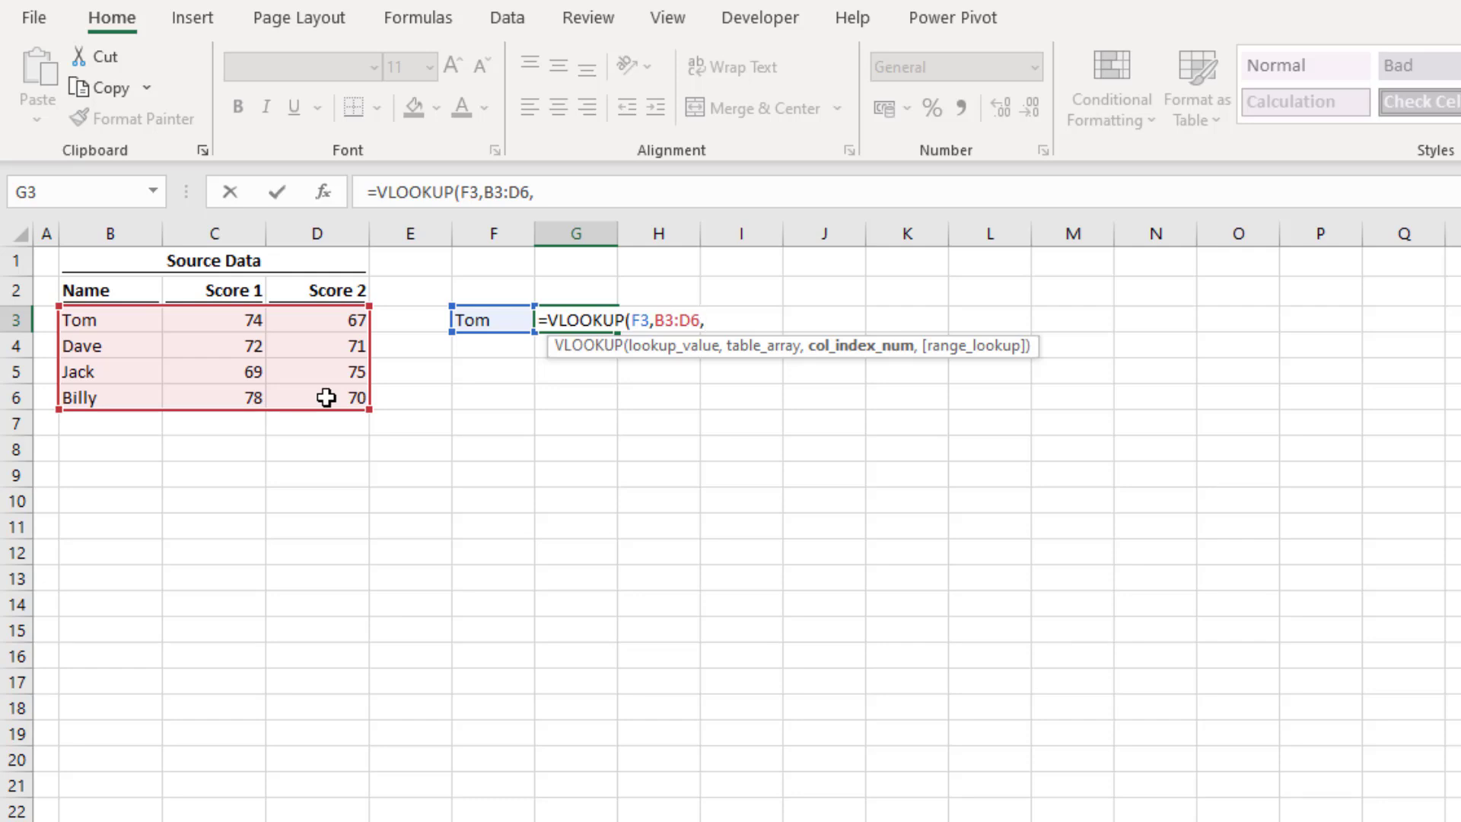
text({2,3},0)
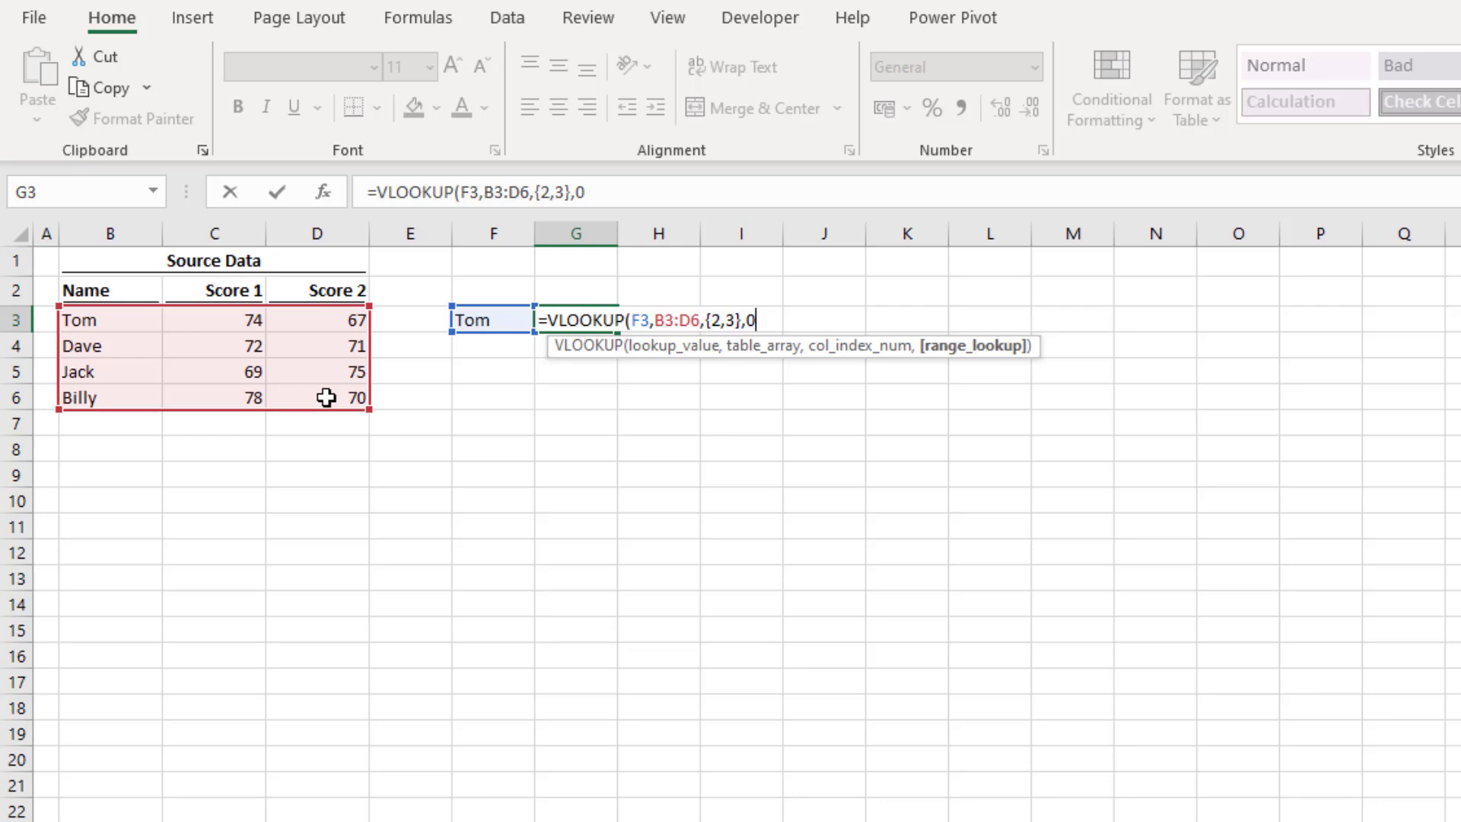
text())
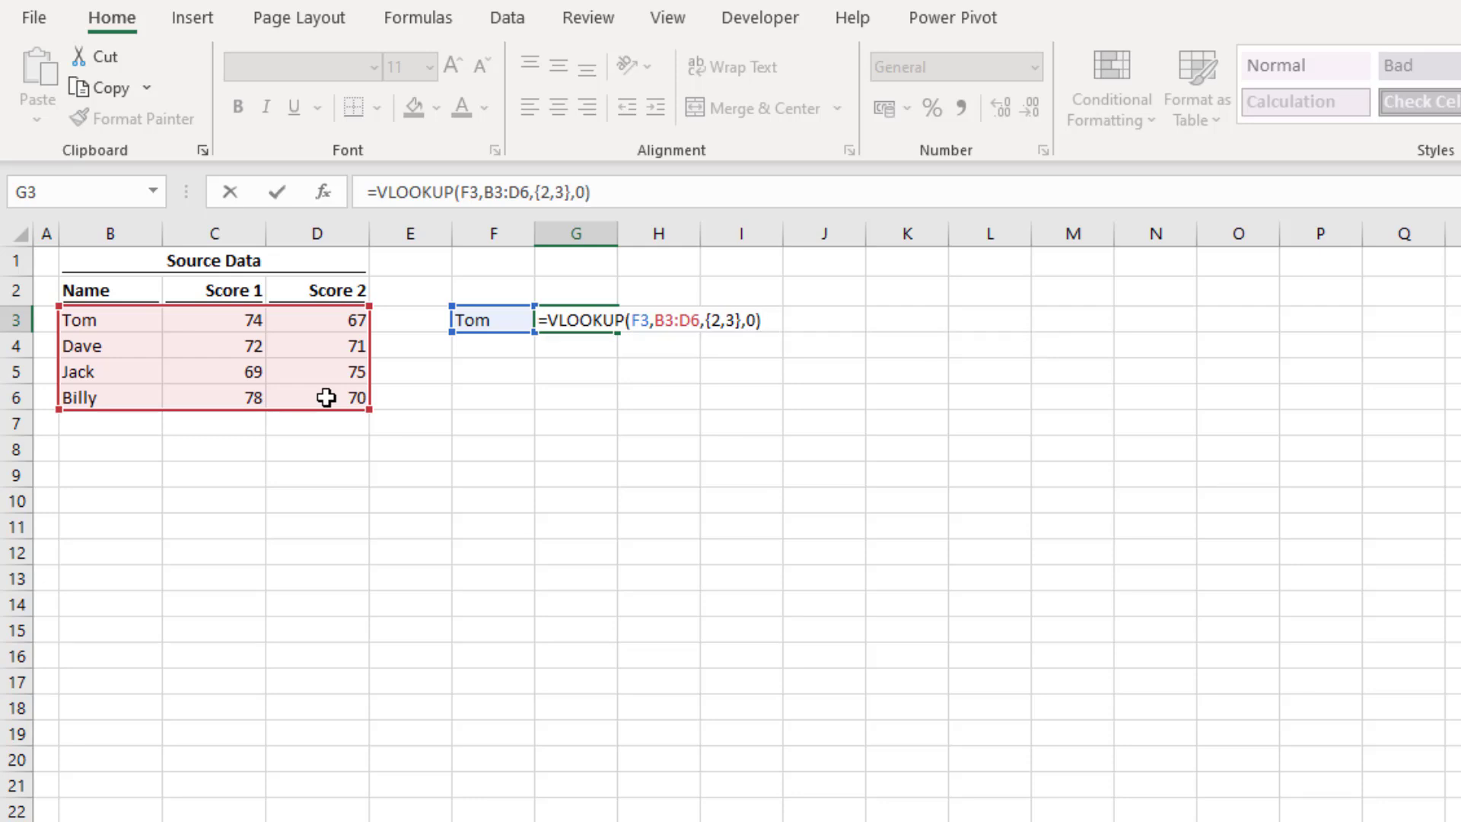
key(Return)
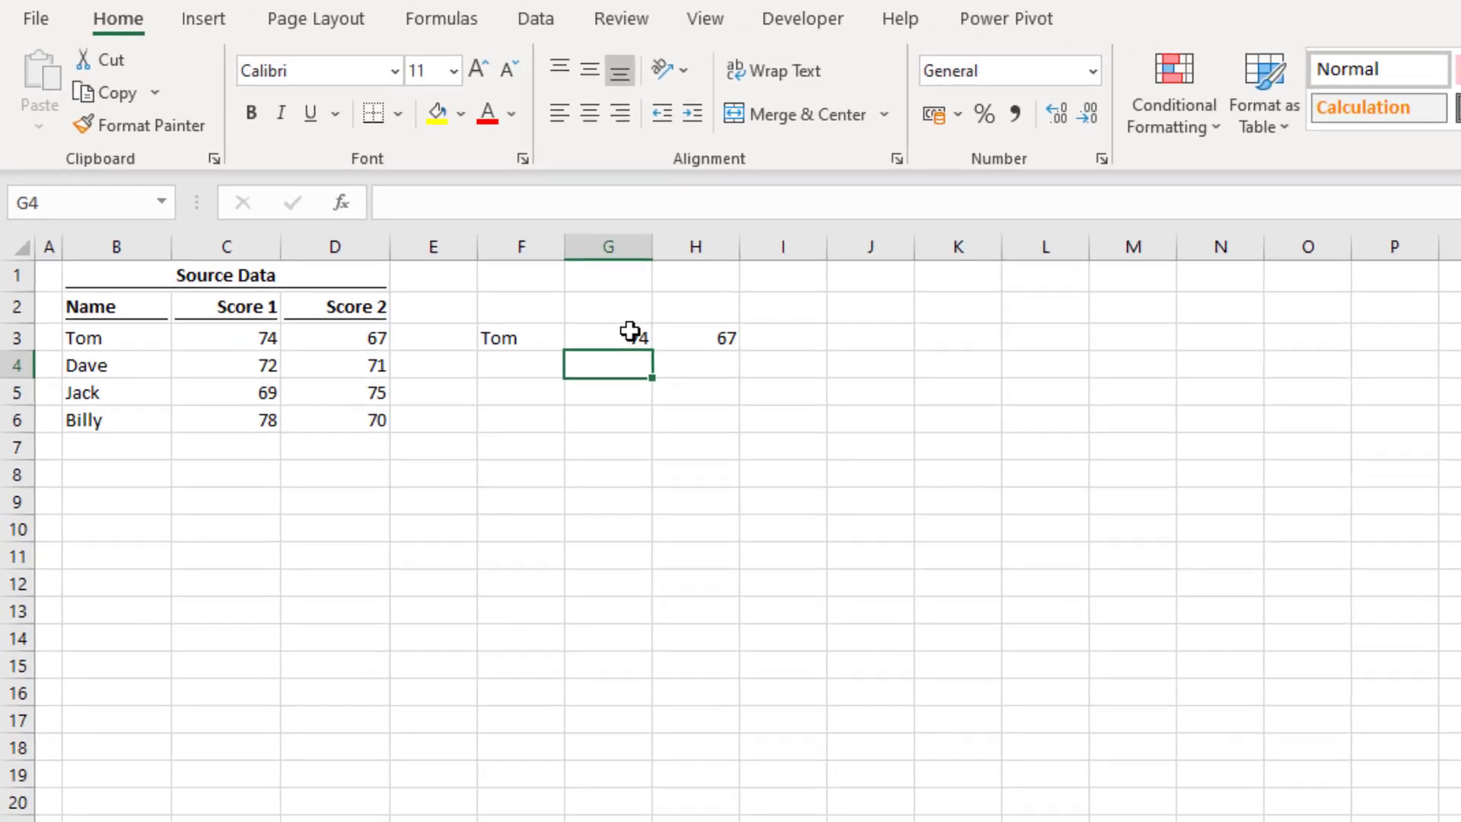
Change the column index array in G3's VLOOKUP formula to {2;3} so the scores spill downwards.
click(630, 331)
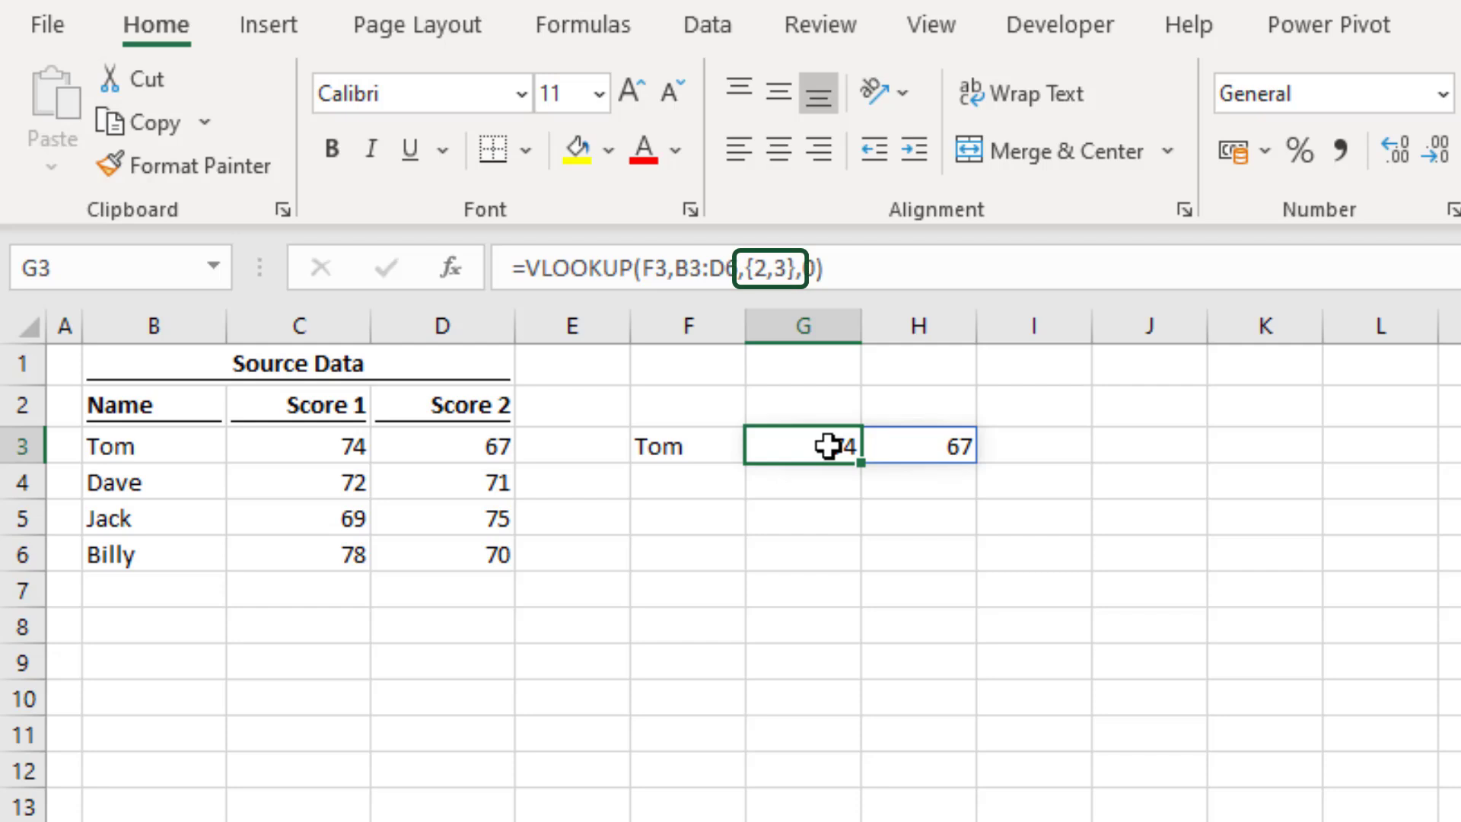
click(841, 291)
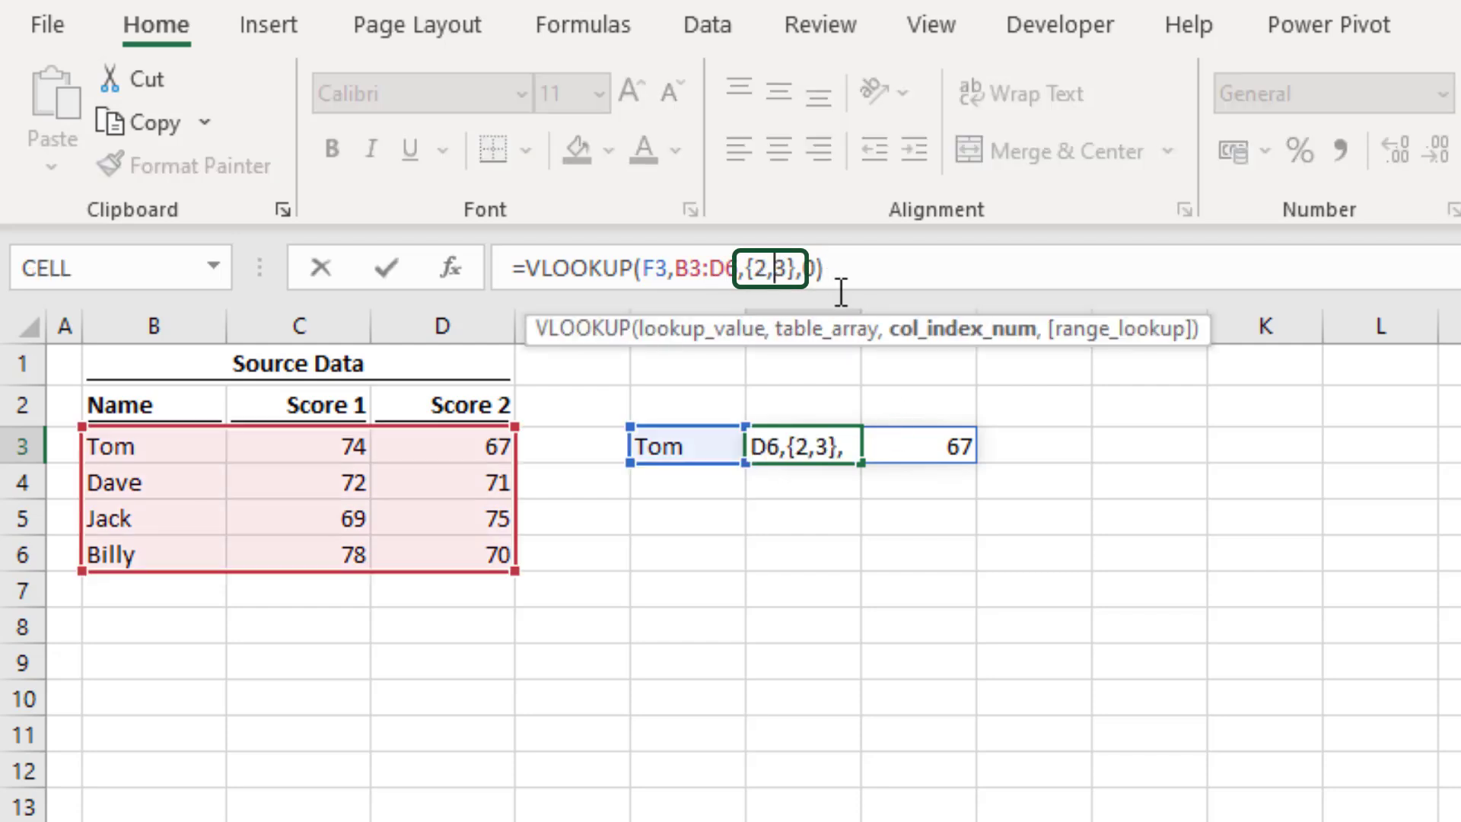
key(BackSpace)
text(;)
key(Return)
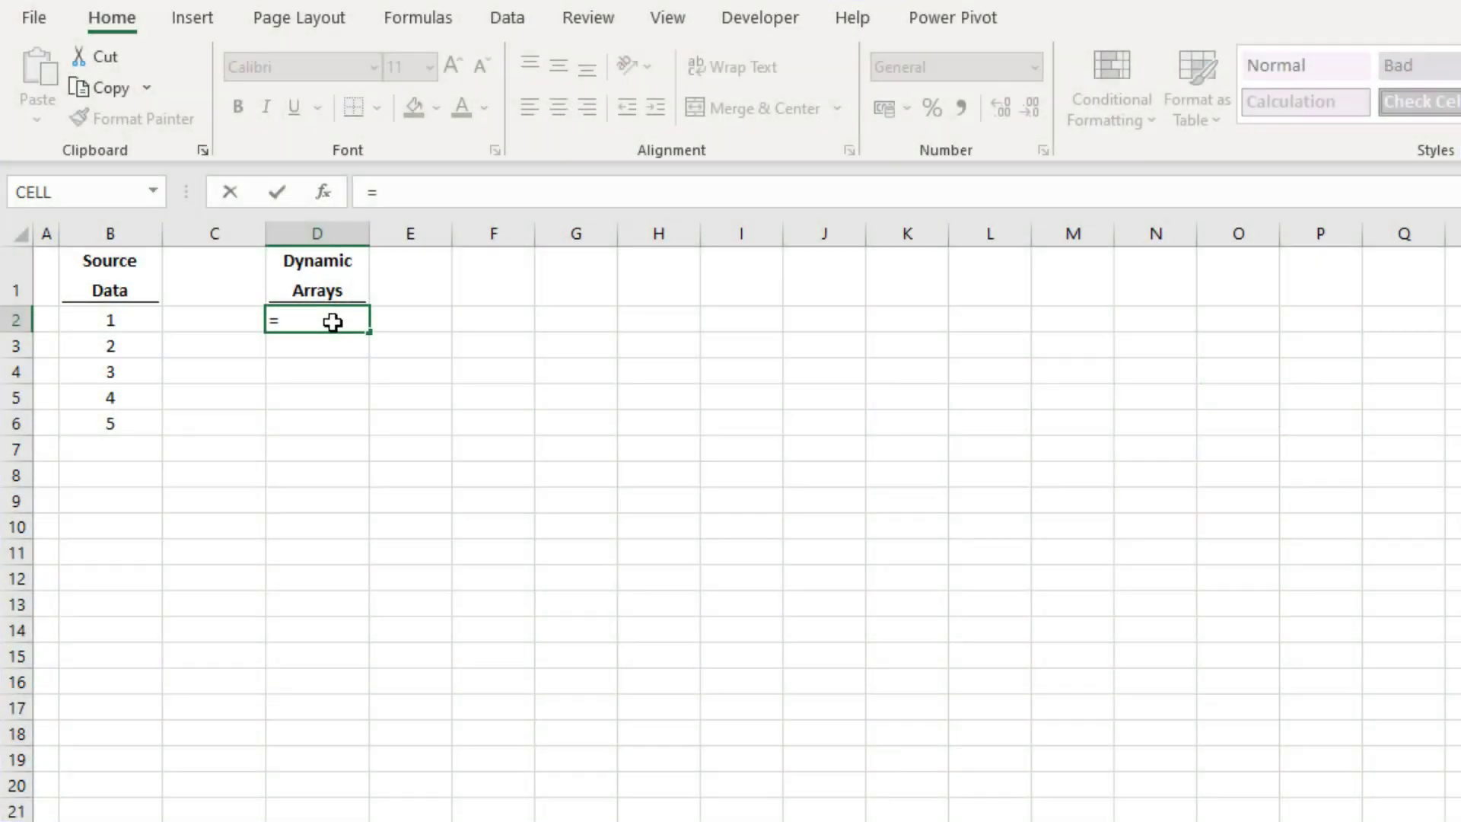
drag(115, 319, 120, 420)
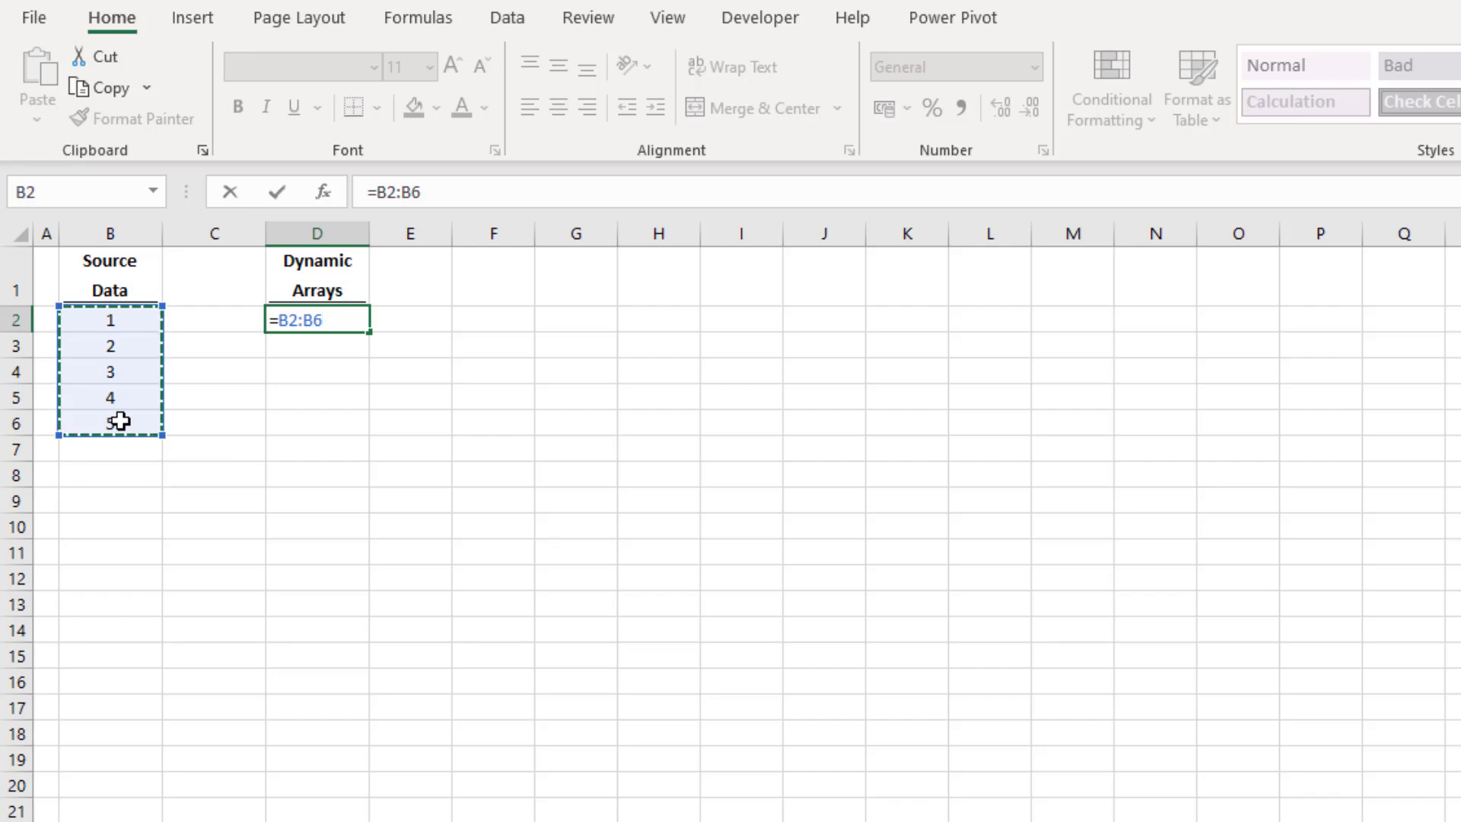
key(Return)
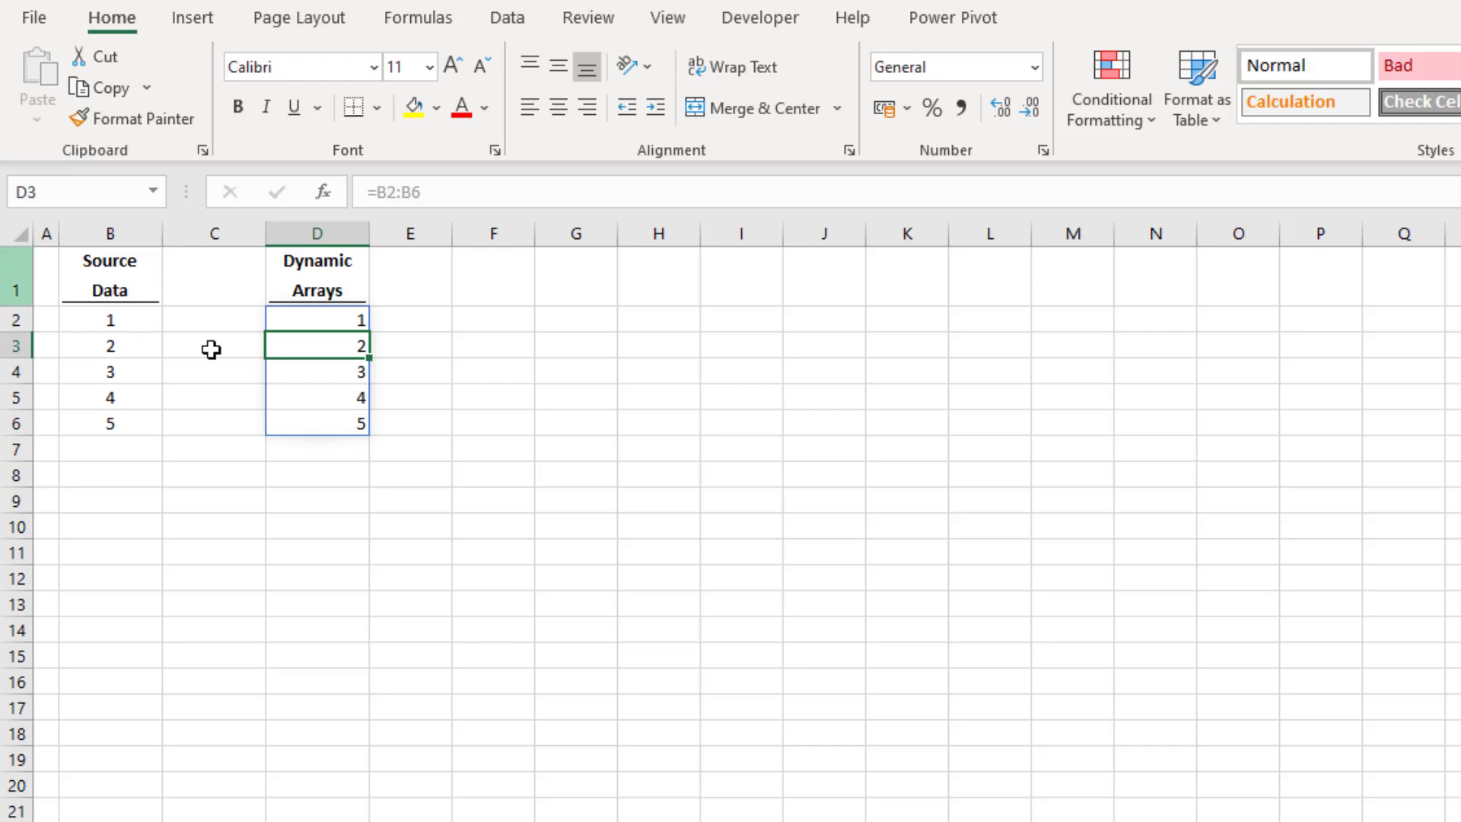
click(300, 319)
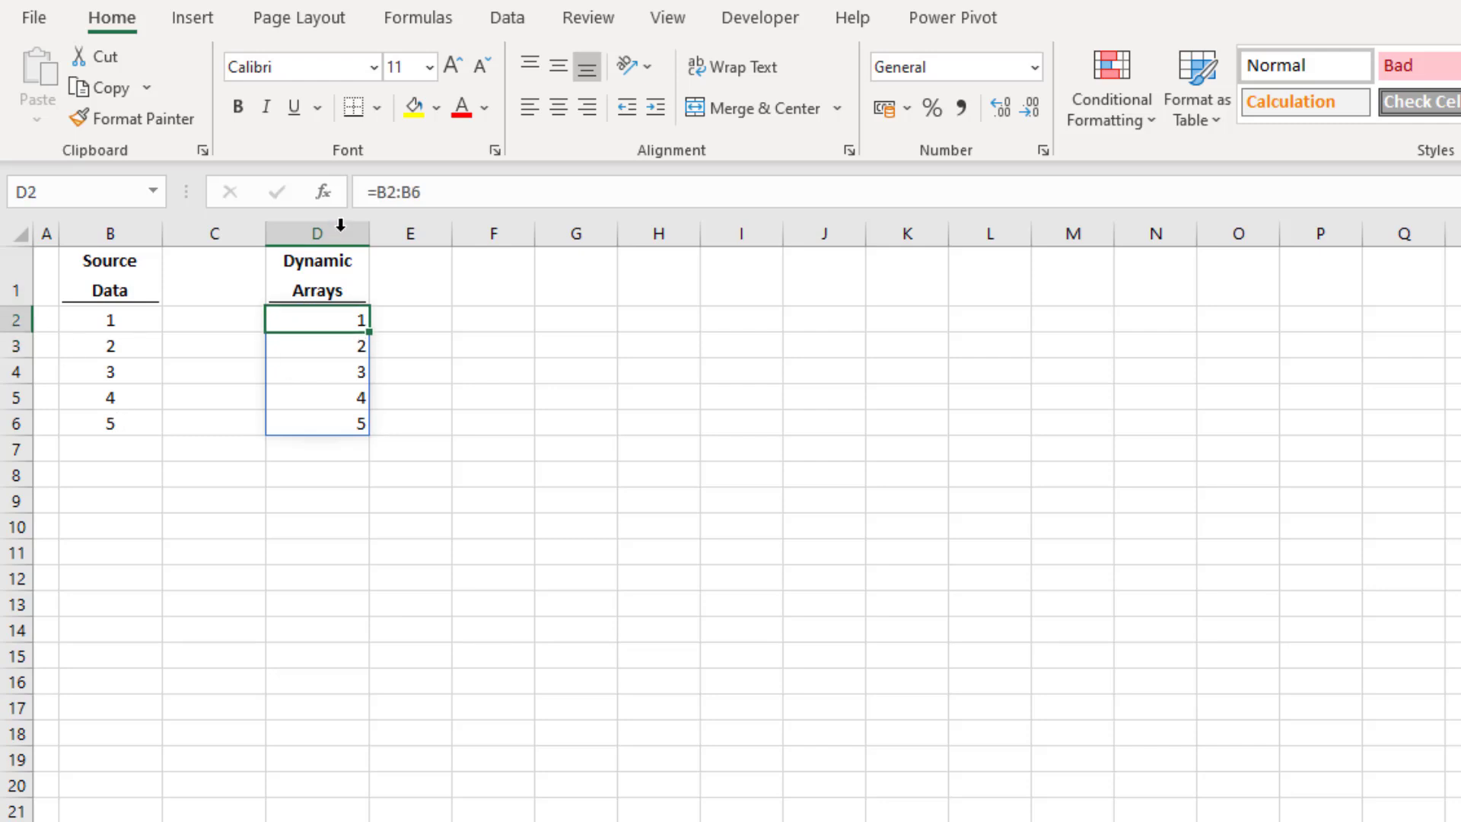
click(376, 193)
text(@)
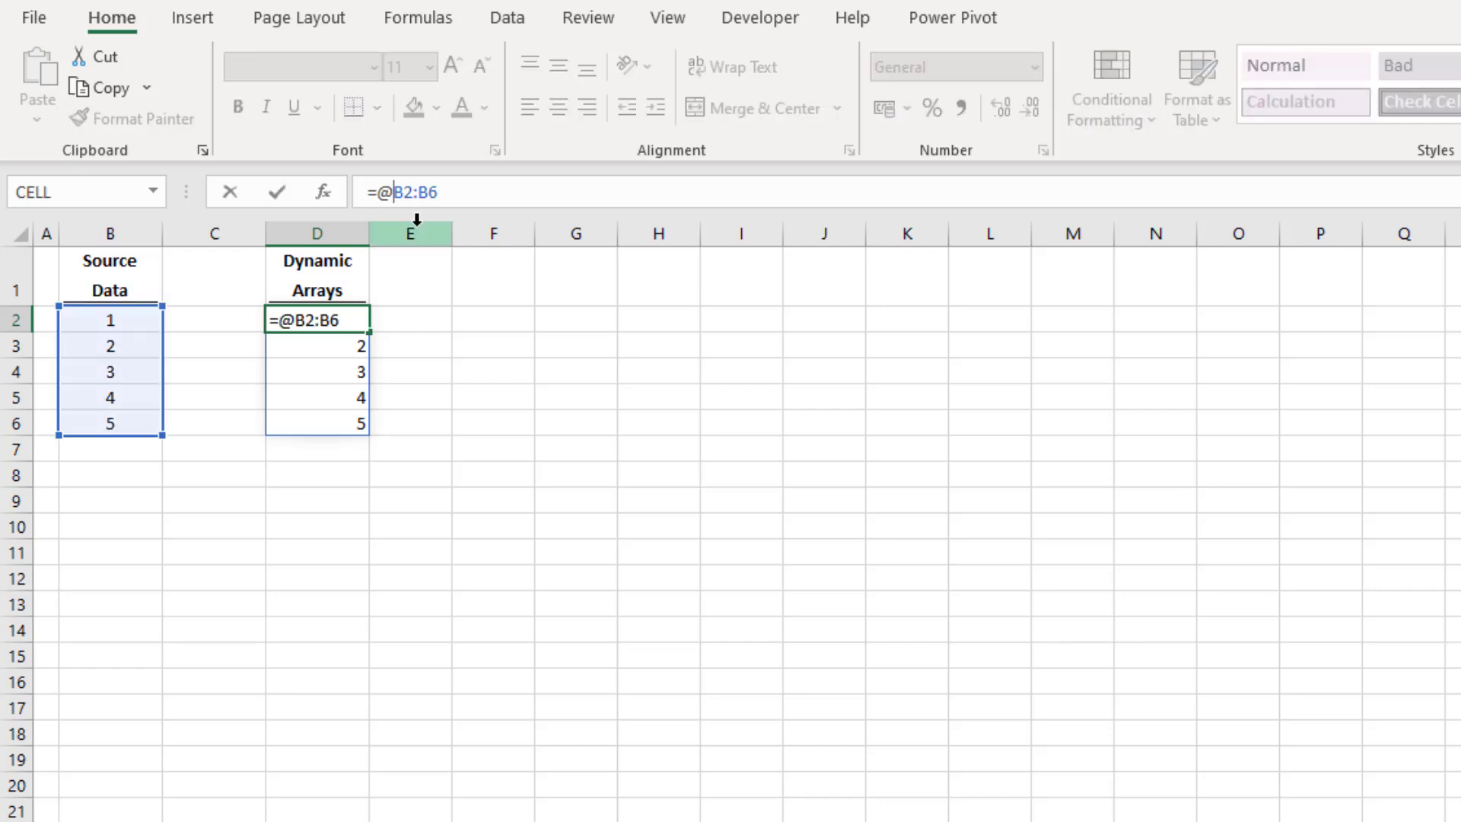
key(Return)
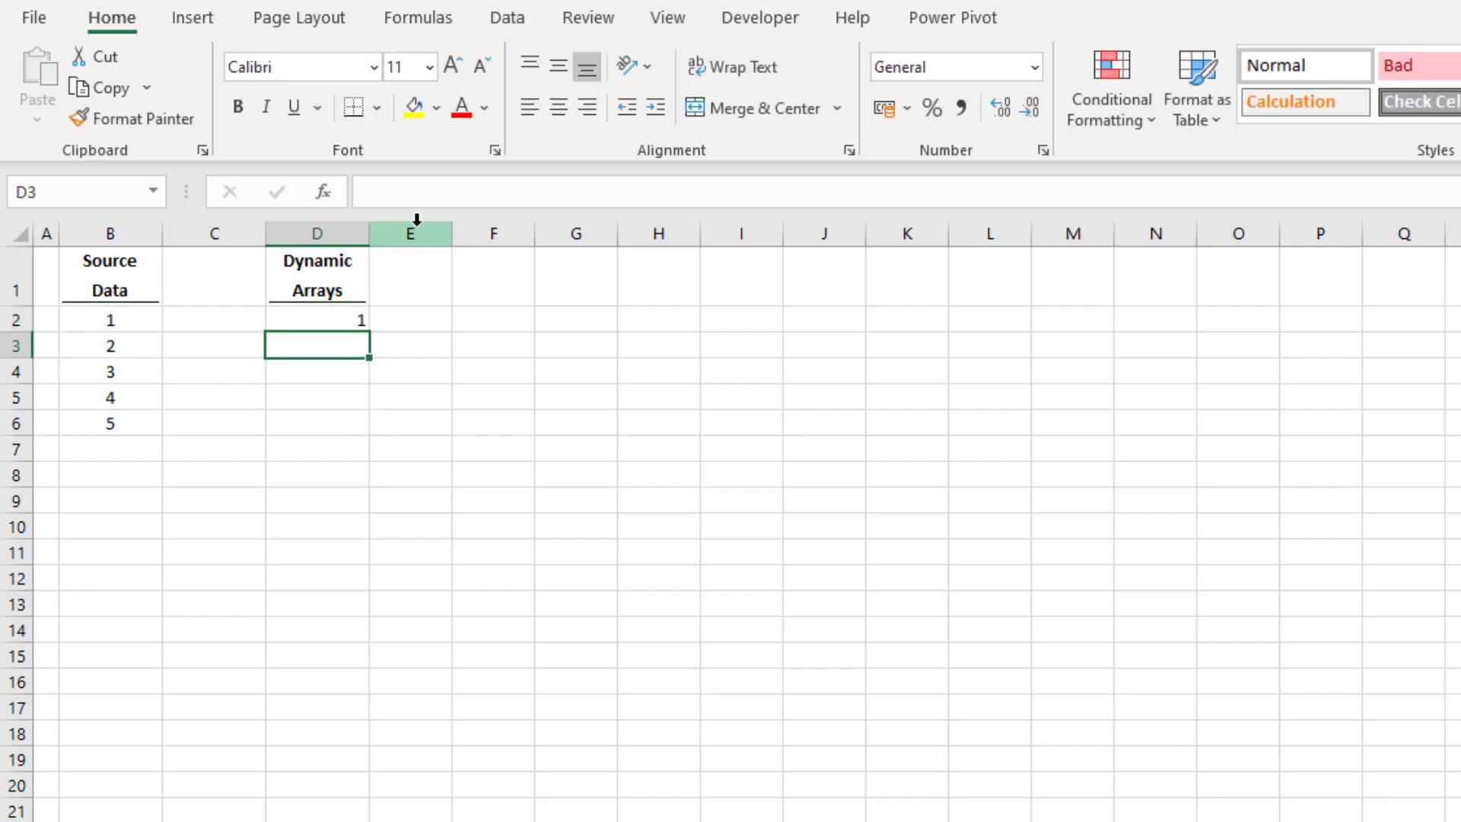
click(325, 316)
drag(488, 192, 293, 180)
key(ctrl+c)
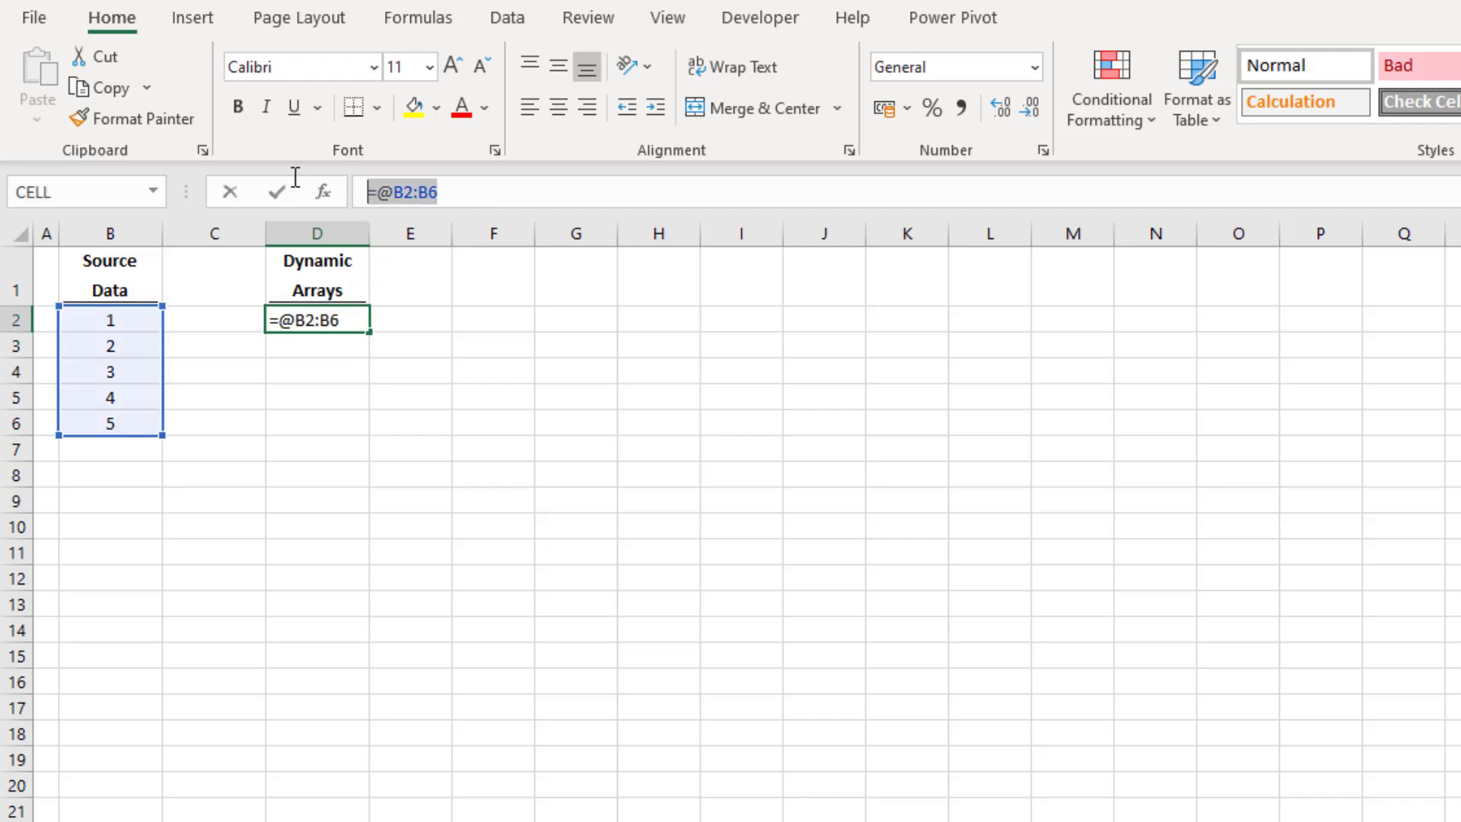
key(Return)
key(Down)
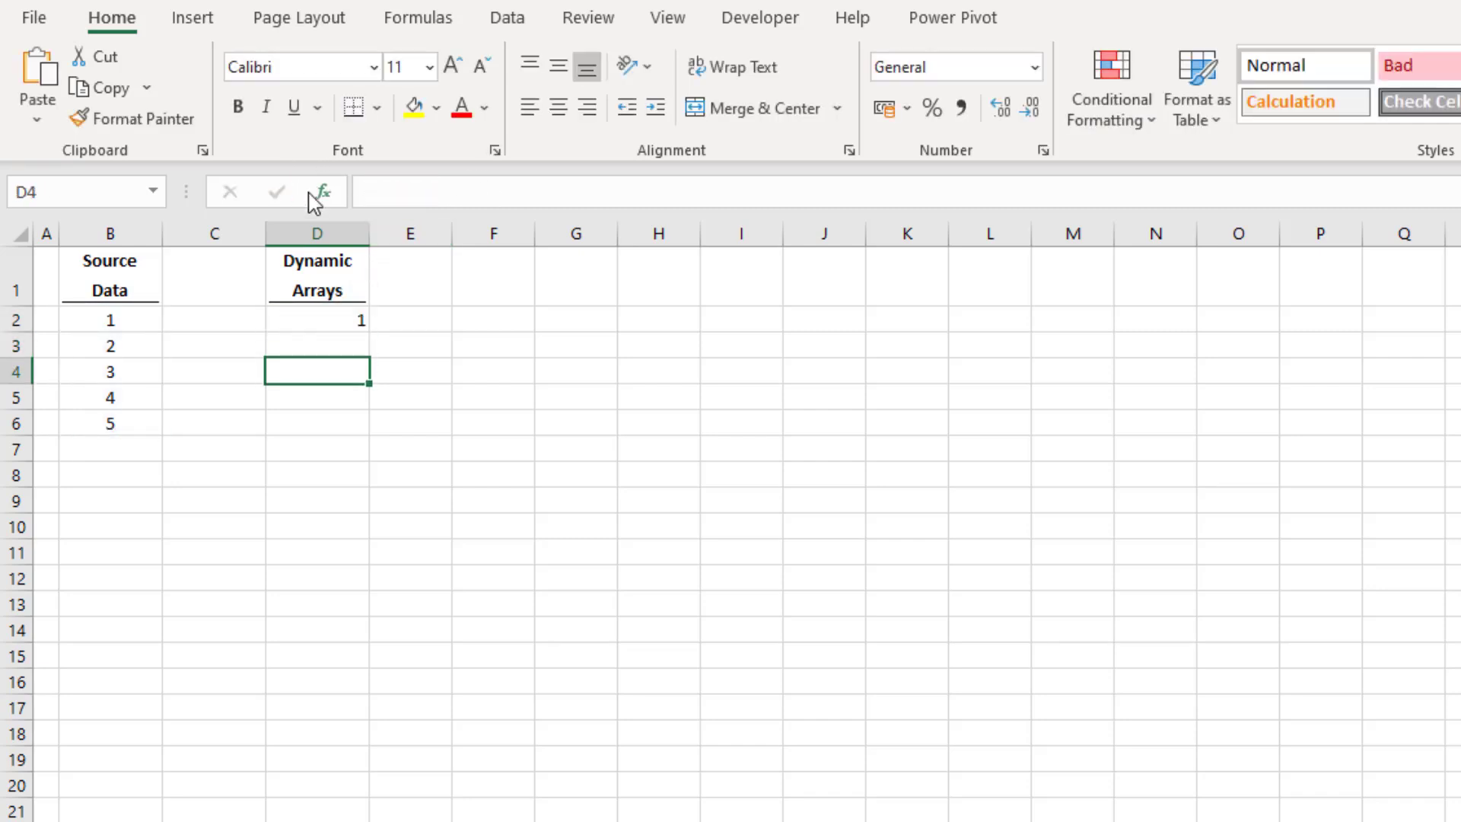
key(ctrl+v)
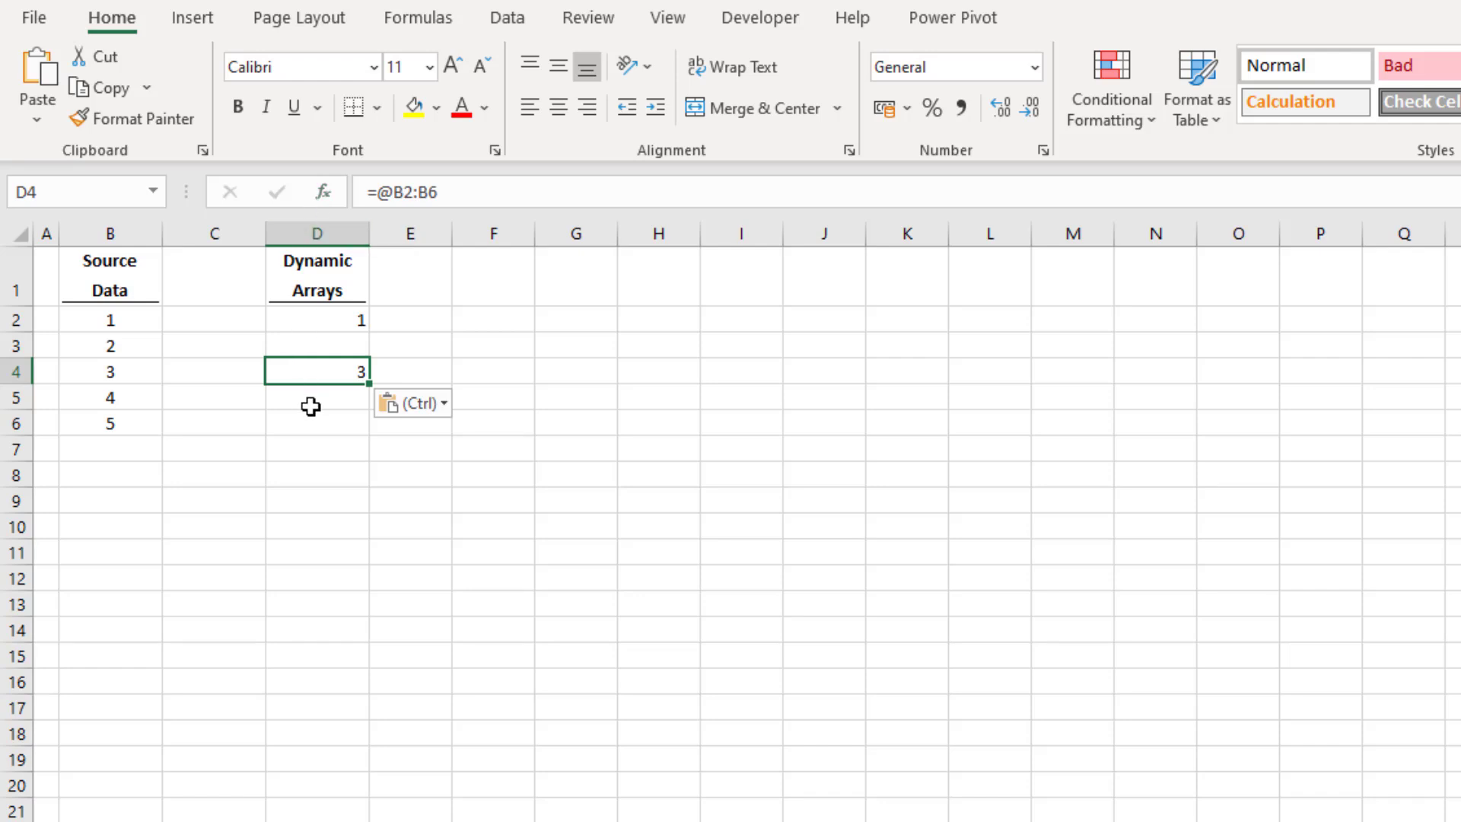
click(320, 447)
key(ctrl+v)
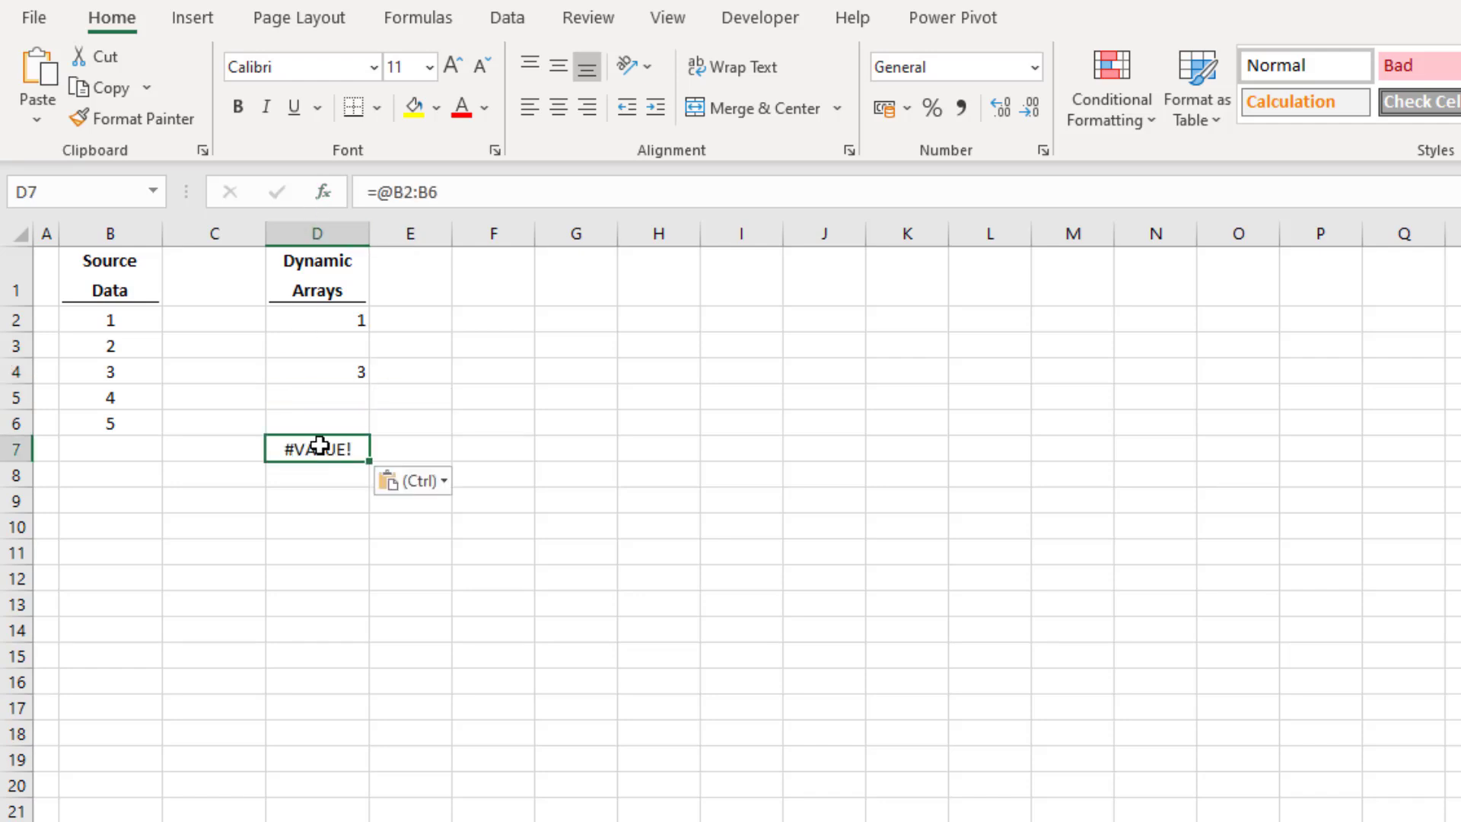